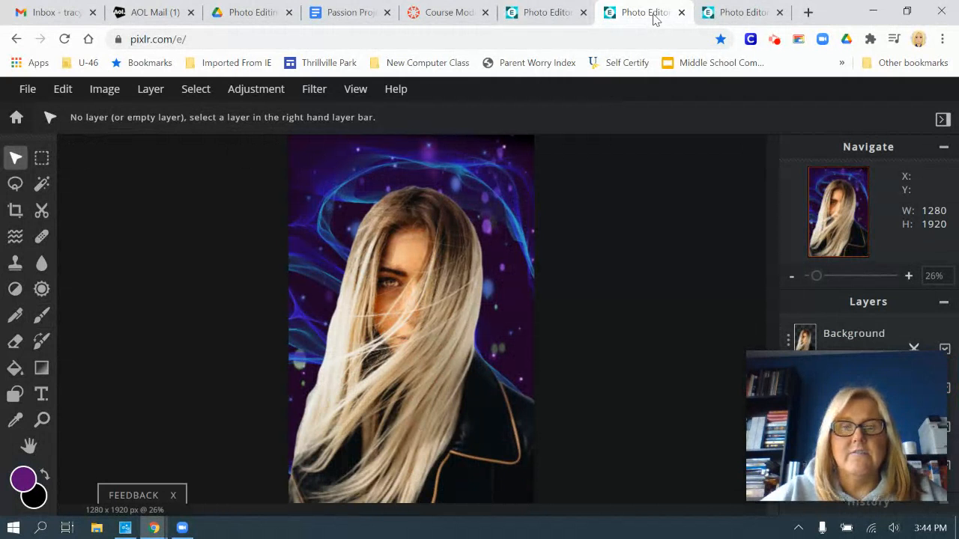
Switch to the other Pixlr E start page and search its stock photos for "man"
{"action": "left_click", "coordinate": [736, 21]}
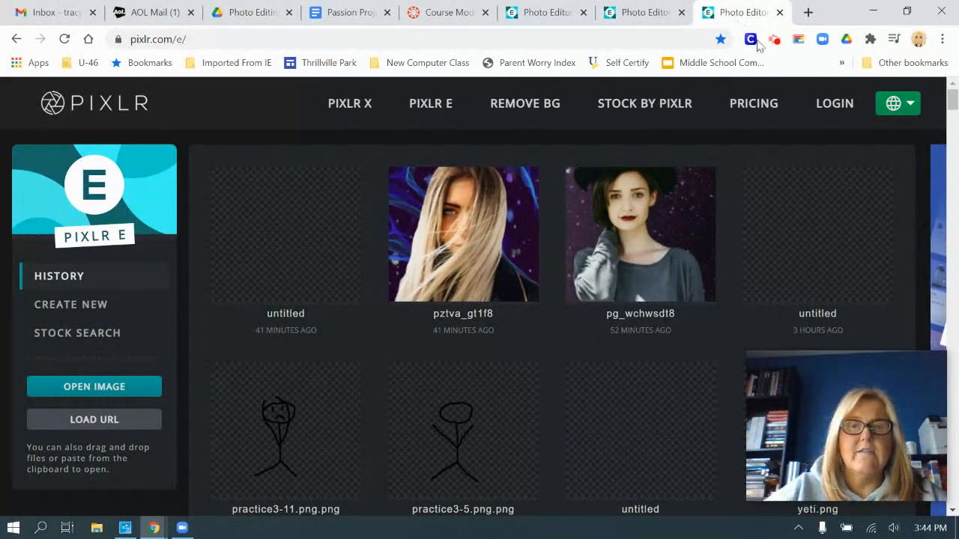
{"action": "left_click", "coordinate": [78, 334]}
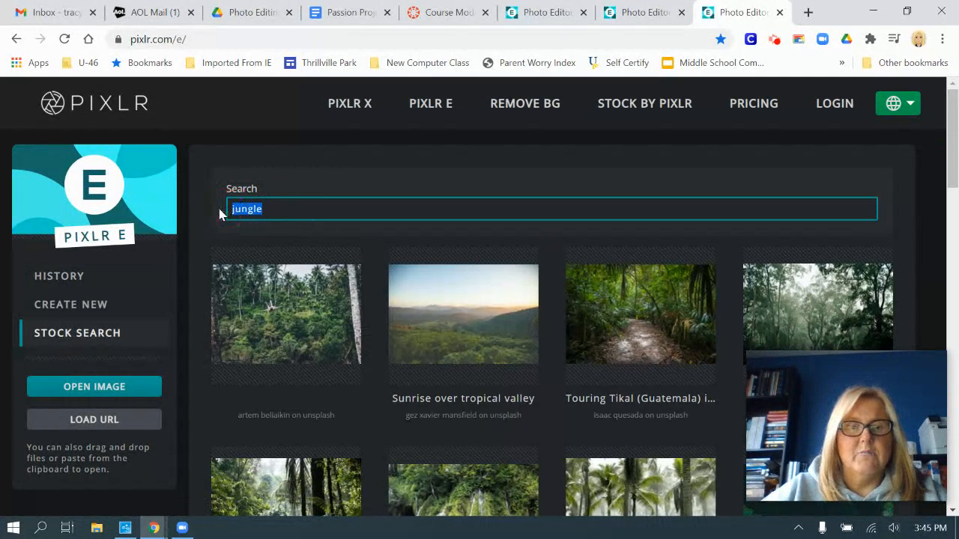
{"action": "type", "text": "man"}
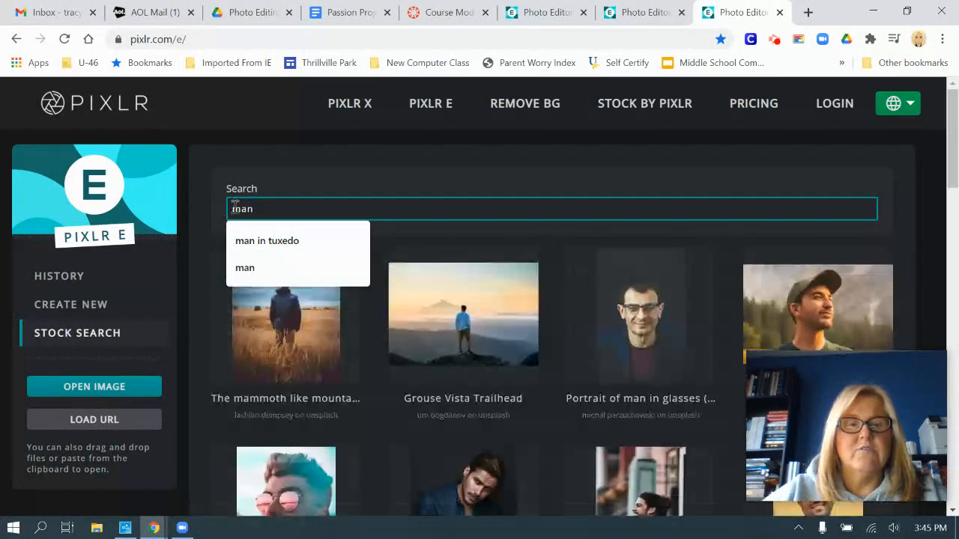
Open the photo of the man in a gray T-shirt with crossed arms, pre-resized to Full HD at 1440 x 1920
{"action": "scroll", "coordinate": [657, 364], "scroll_direction": "down", "scroll_amount": 4}
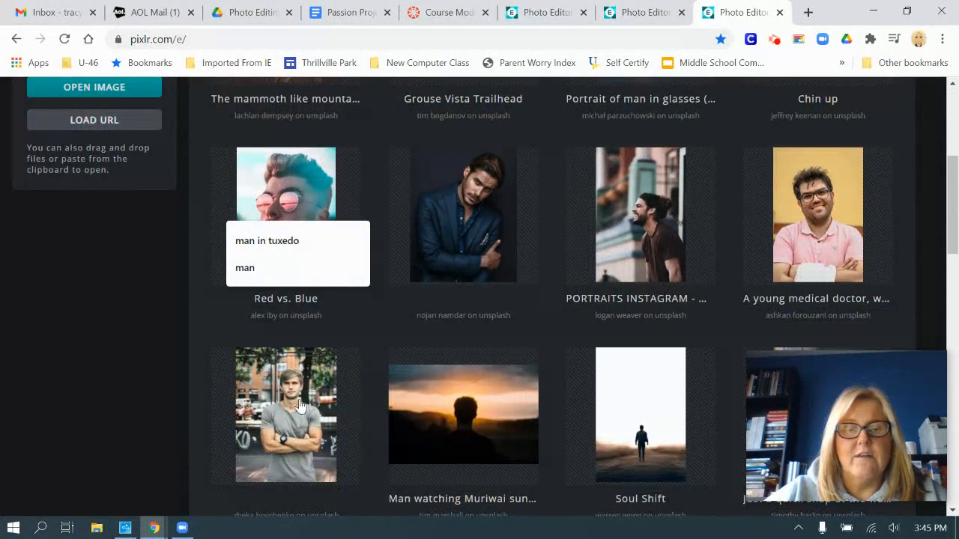
{"action": "left_click", "coordinate": [300, 405]}
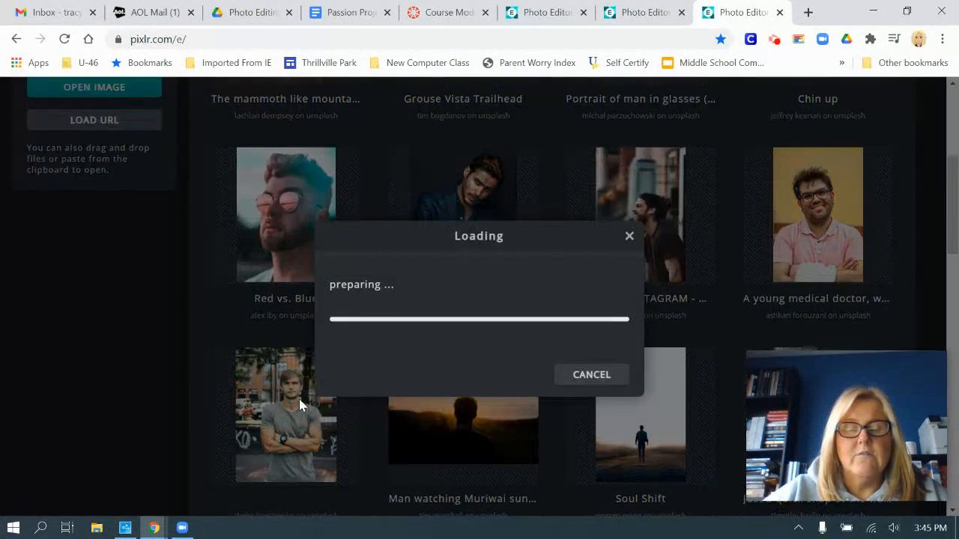
{"action": "left_click", "coordinate": [590, 446]}
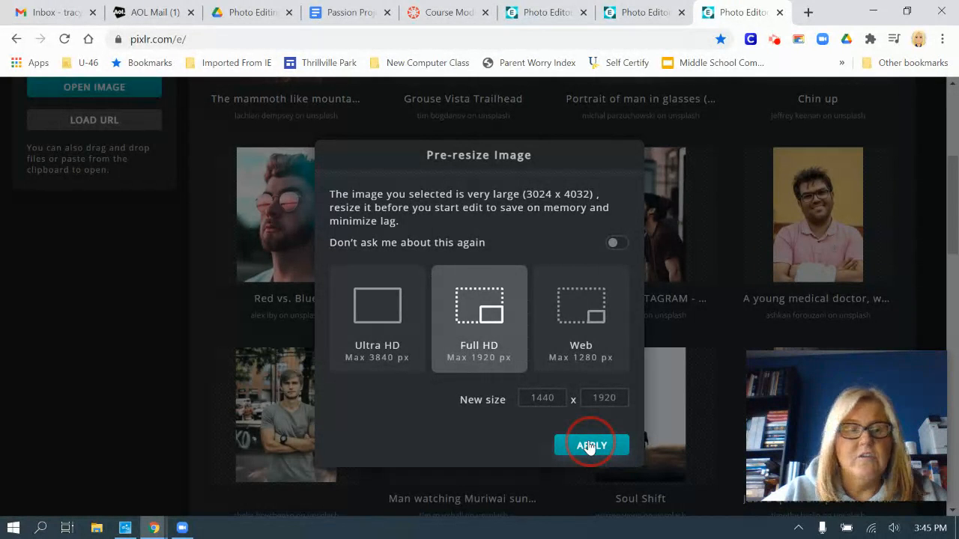
{"action": "left_click", "coordinate": [590, 446]}
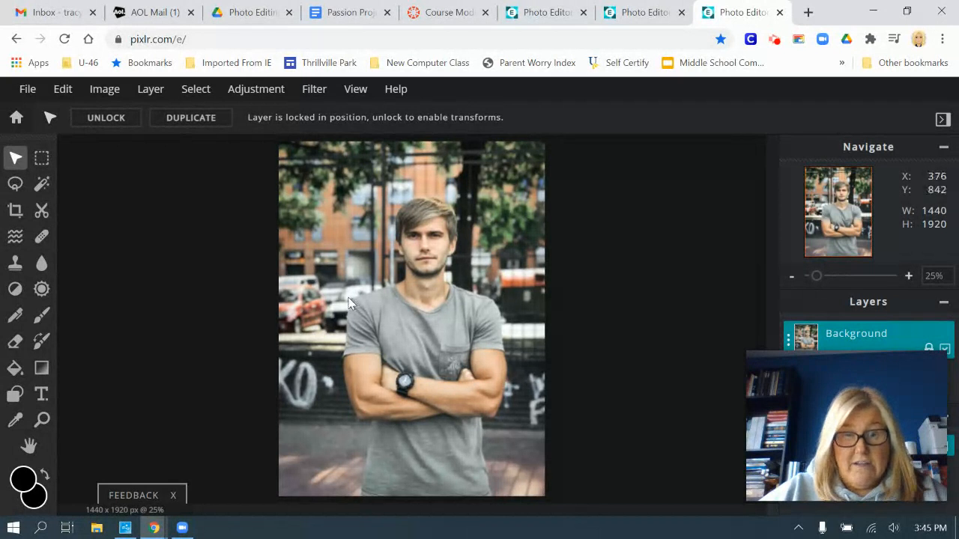
Remove the background around the man with the automatic AI cutout, continuing past the premium-feature ad
{"action": "left_click", "coordinate": [41, 213]}
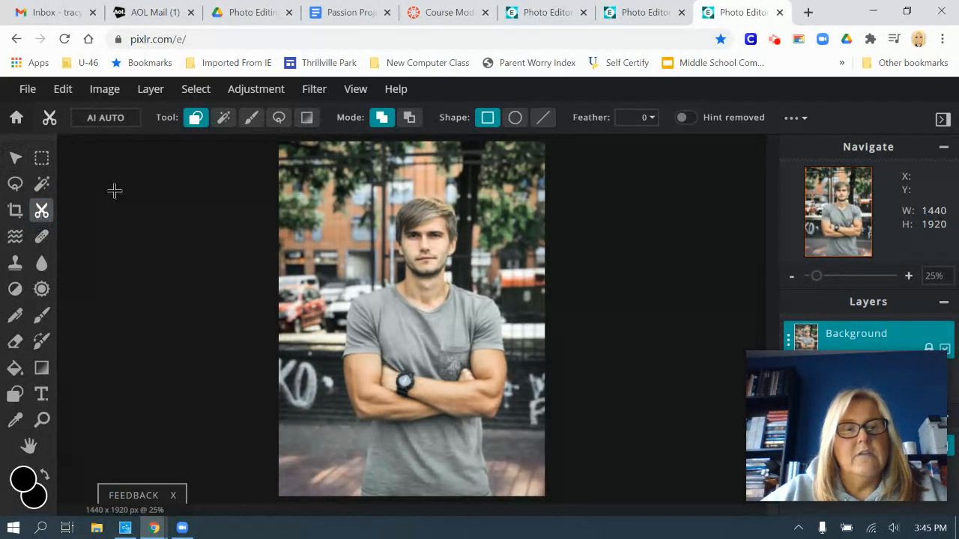
{"action": "left_click", "coordinate": [108, 122]}
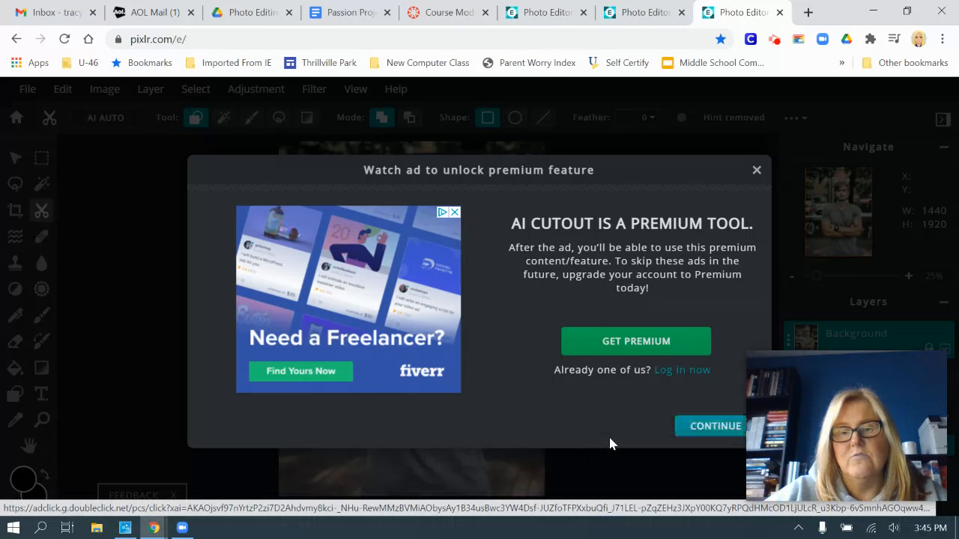
{"action": "left_click", "coordinate": [715, 428]}
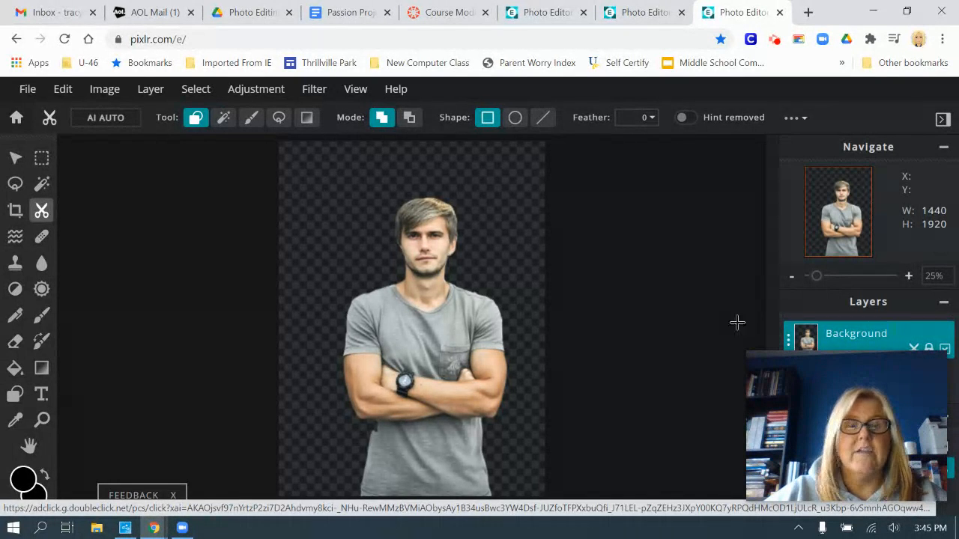
Browse the overlay elements and open the Weather category
{"action": "left_click", "coordinate": [29, 90]}
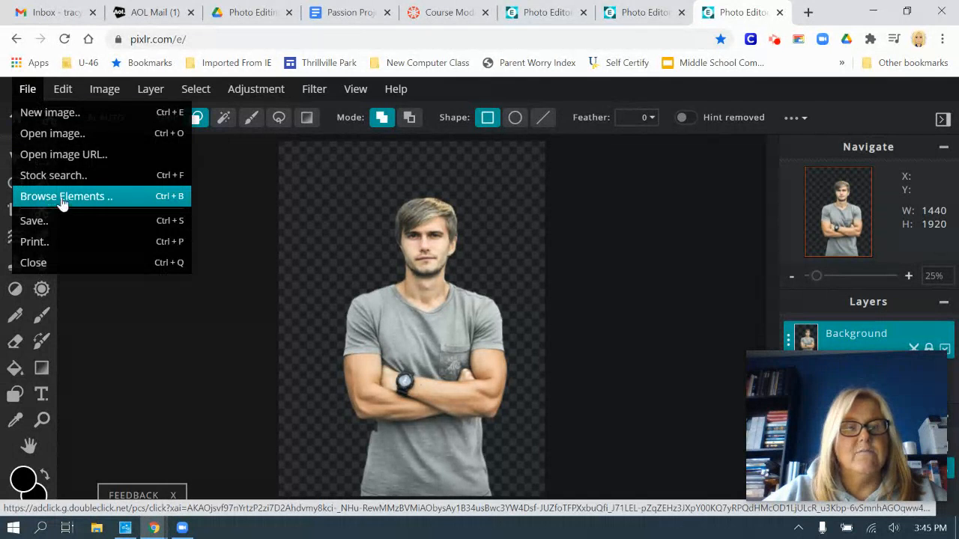
{"action": "left_click", "coordinate": [63, 199]}
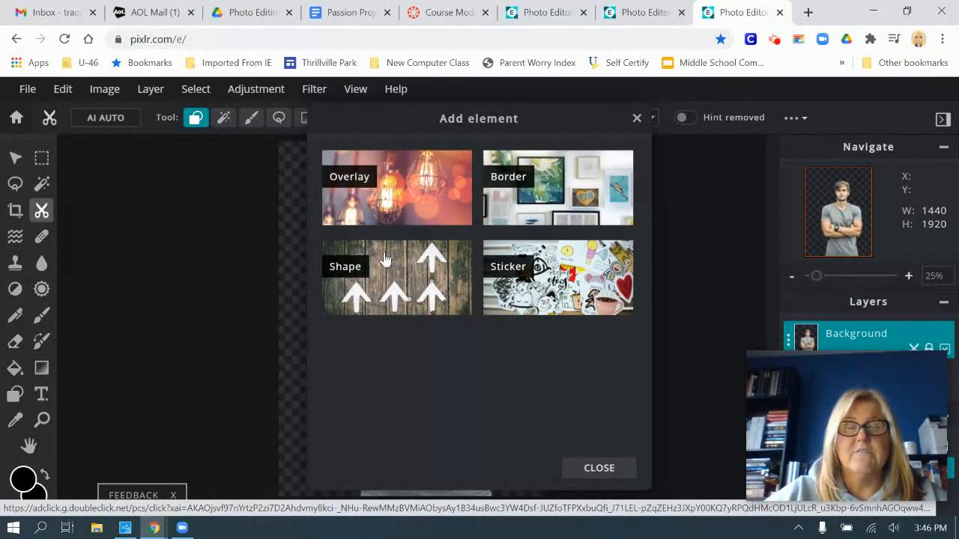
{"action": "left_click", "coordinate": [379, 191]}
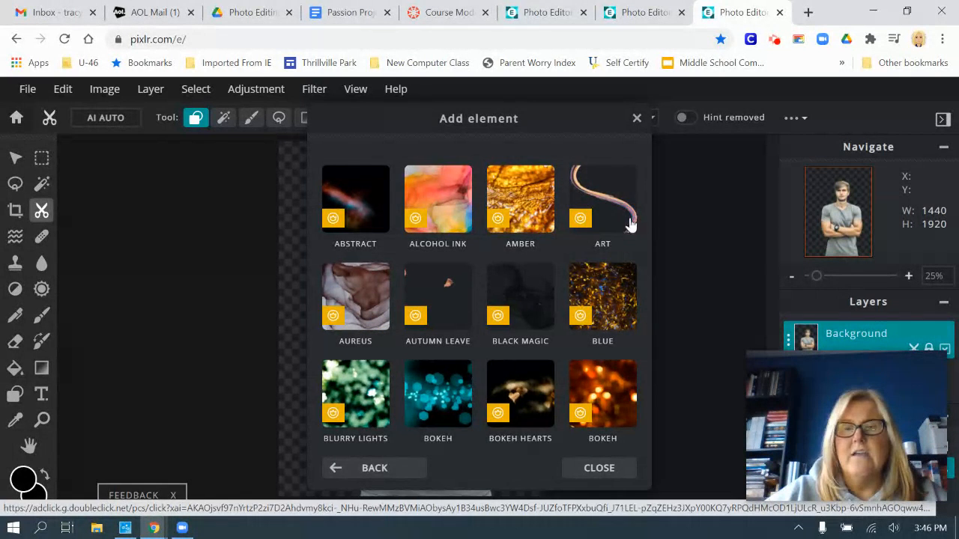
{"action": "scroll", "coordinate": [600, 210], "scroll_direction": "down", "scroll_amount": 3}
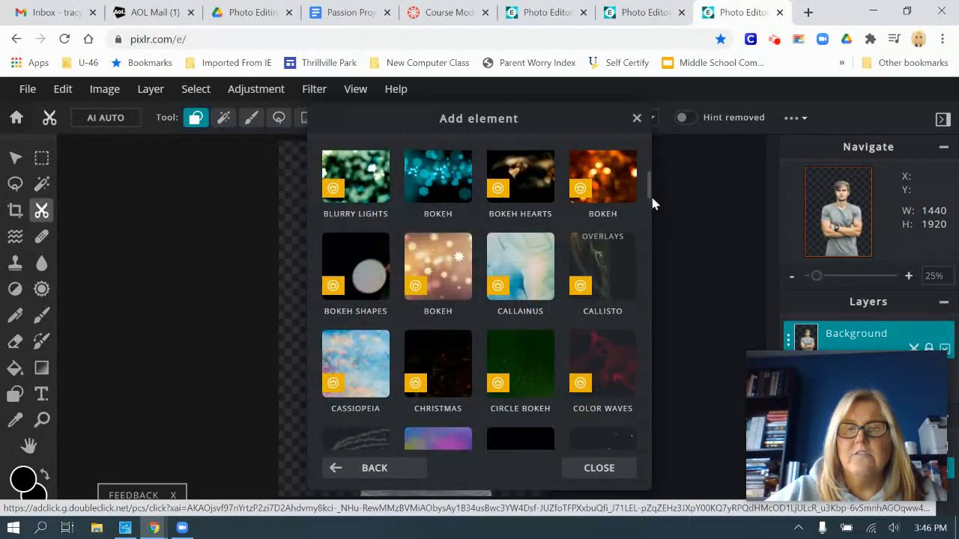
{"action": "left_click_drag", "start_coordinate": [651, 195], "coordinate": [658, 445]}
{"action": "left_click", "coordinate": [450, 322]}
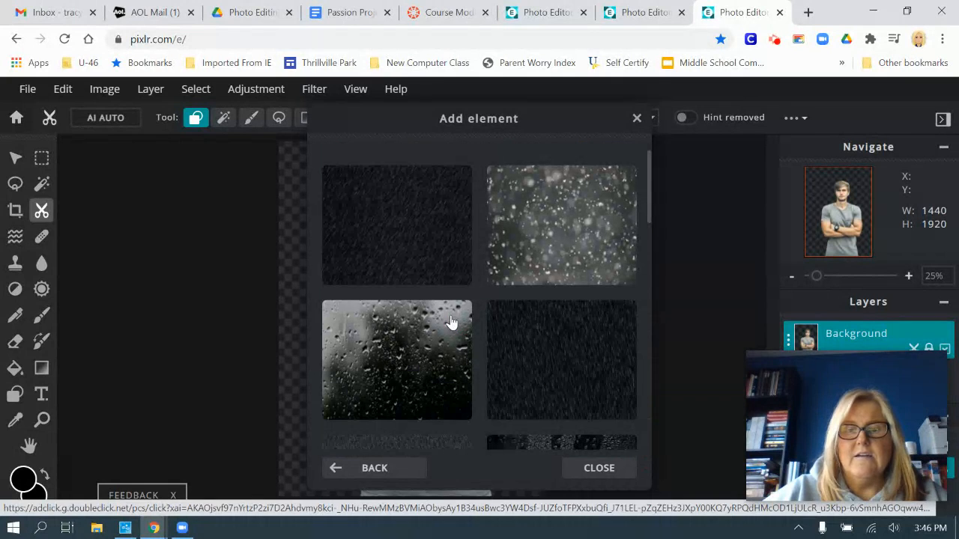
Add the gray falling-snow overlay to the image with its transparency at 100, and close the element browser
{"action": "scroll", "coordinate": [567, 280], "scroll_direction": "down", "scroll_amount": 10}
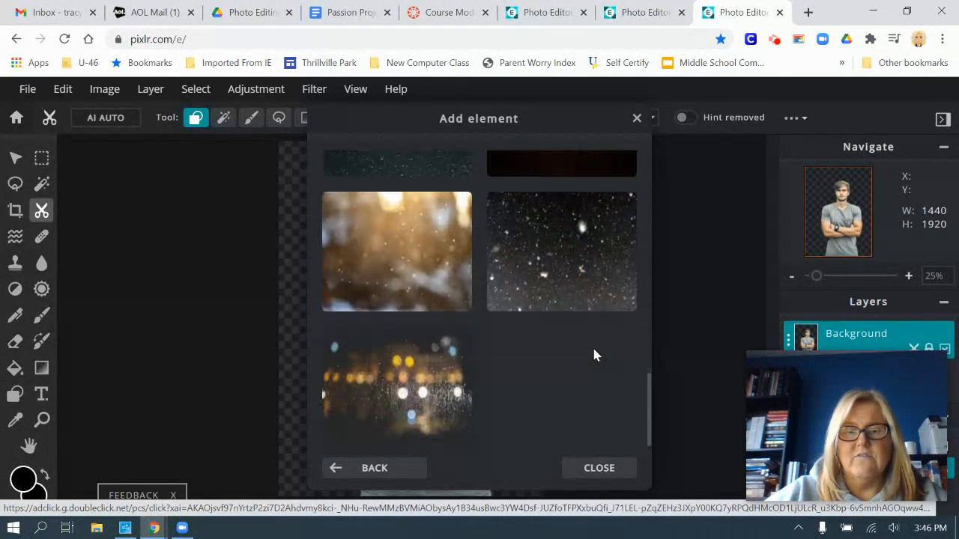
{"action": "scroll", "coordinate": [596, 355], "scroll_direction": "up", "scroll_amount": 10}
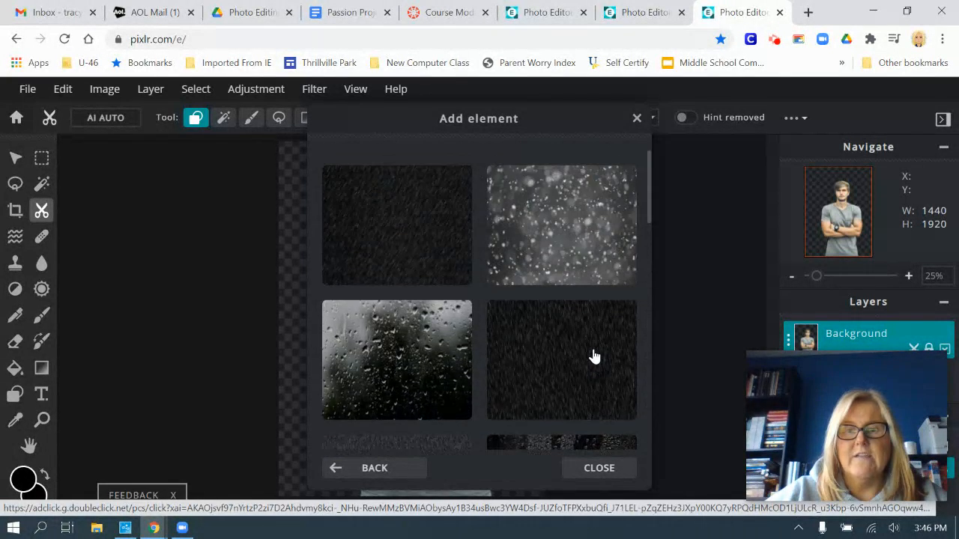
{"action": "left_click", "coordinate": [563, 250]}
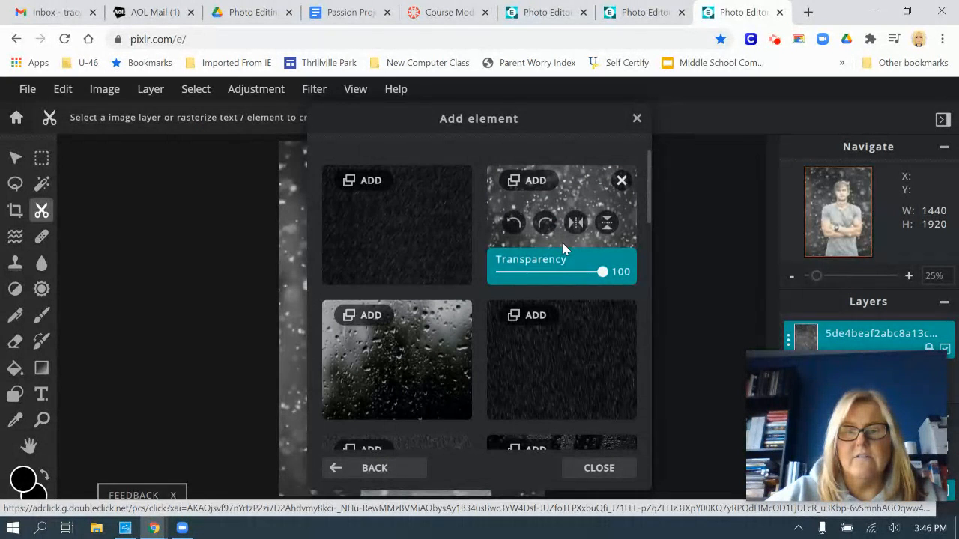
{"action": "left_click_drag", "start_coordinate": [422, 122], "coordinate": [598, 111]}
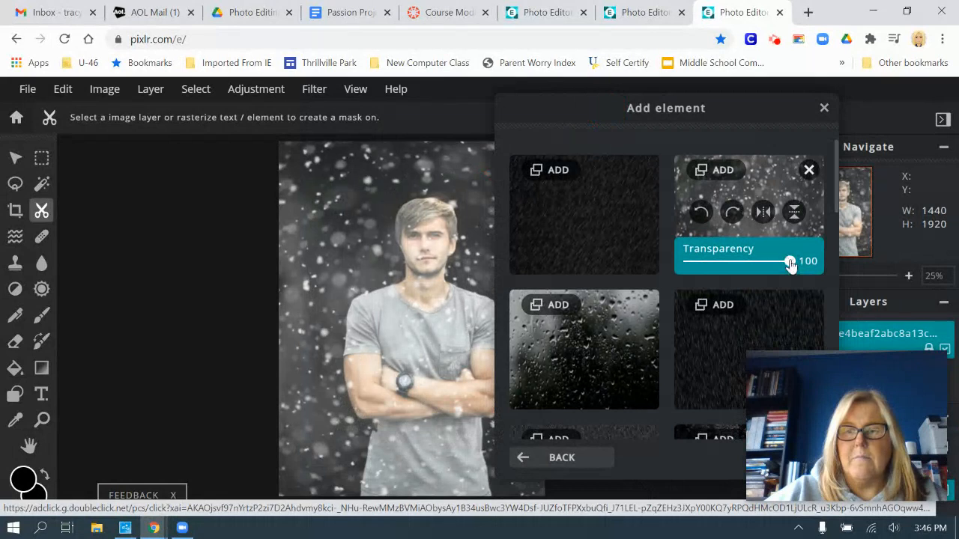
{"action": "left_click_drag", "start_coordinate": [790, 264], "coordinate": [822, 269]}
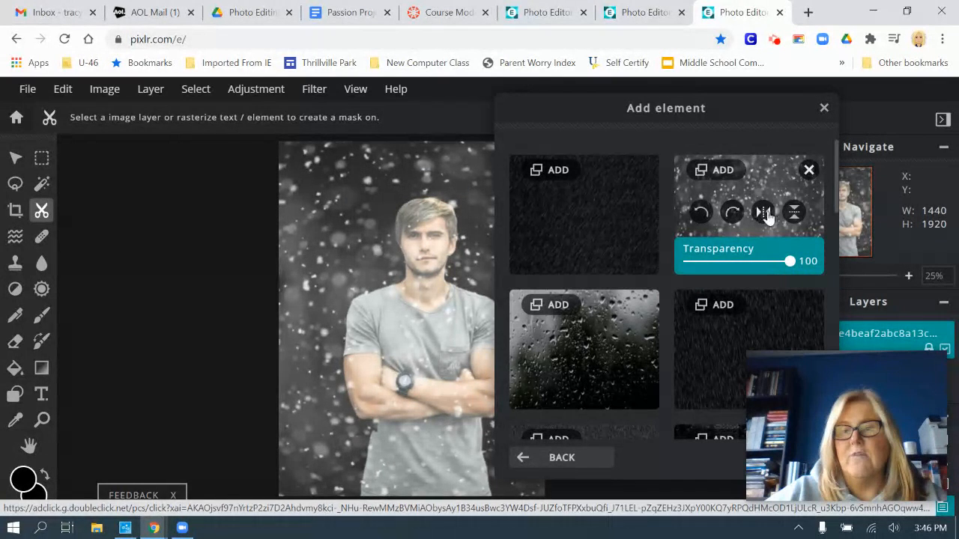
{"action": "left_click_drag", "start_coordinate": [736, 120], "coordinate": [549, 147]}
{"action": "left_click", "coordinate": [653, 473]}
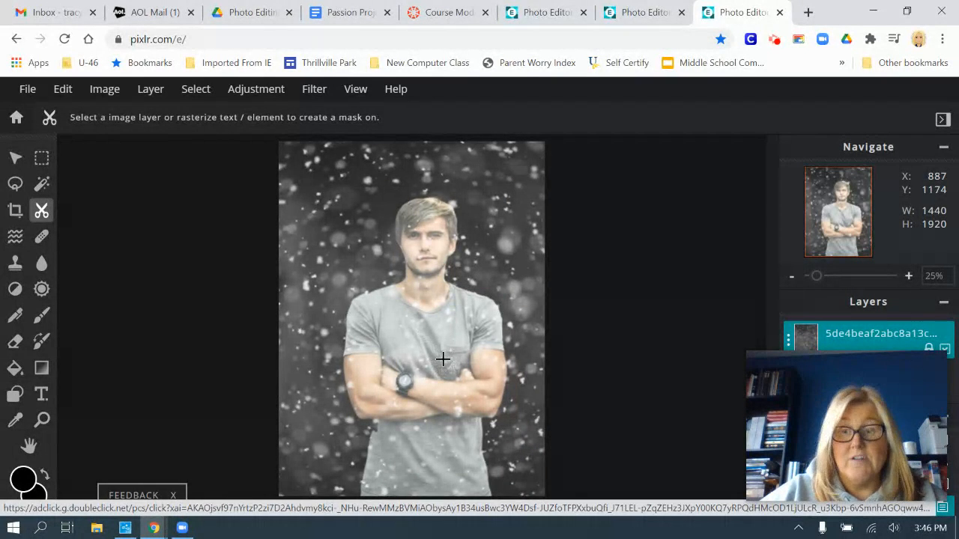
Collapse the edit history to make room for both layers, and unlock the snow overlay layer
{"action": "mouse_move", "coordinate": [807, 380]}
{"action": "left_click_drag", "start_coordinate": [815, 367], "coordinate": [597, 362]}
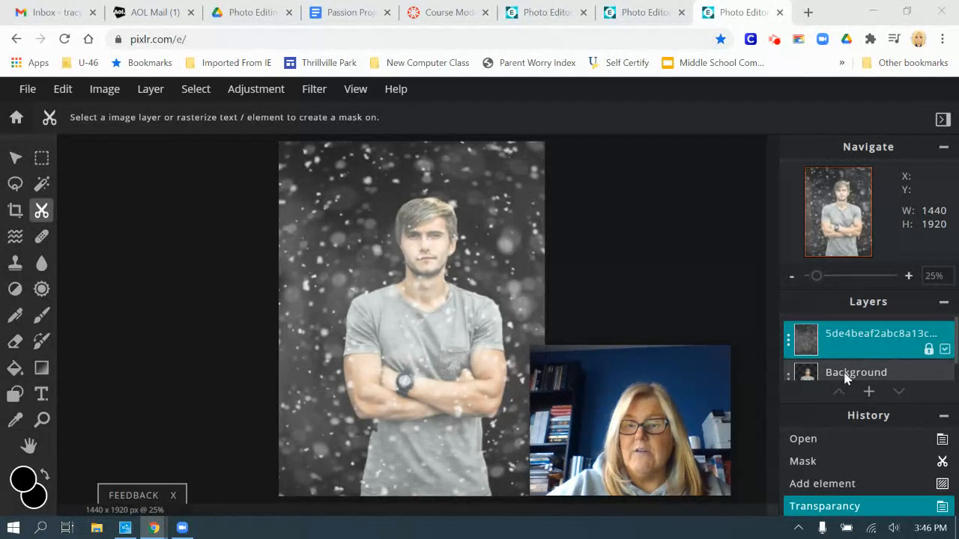
{"action": "left_click", "coordinate": [946, 421]}
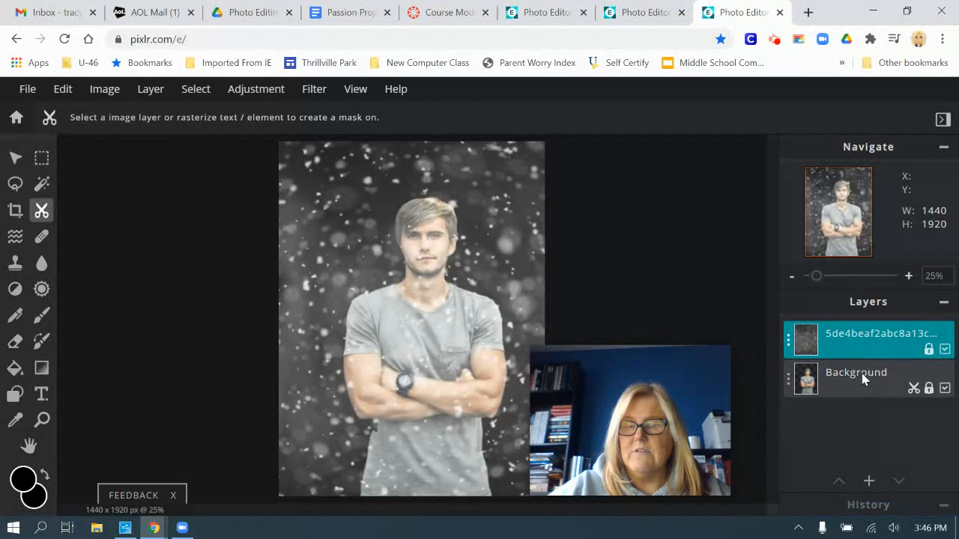
{"action": "left_click", "coordinate": [862, 375]}
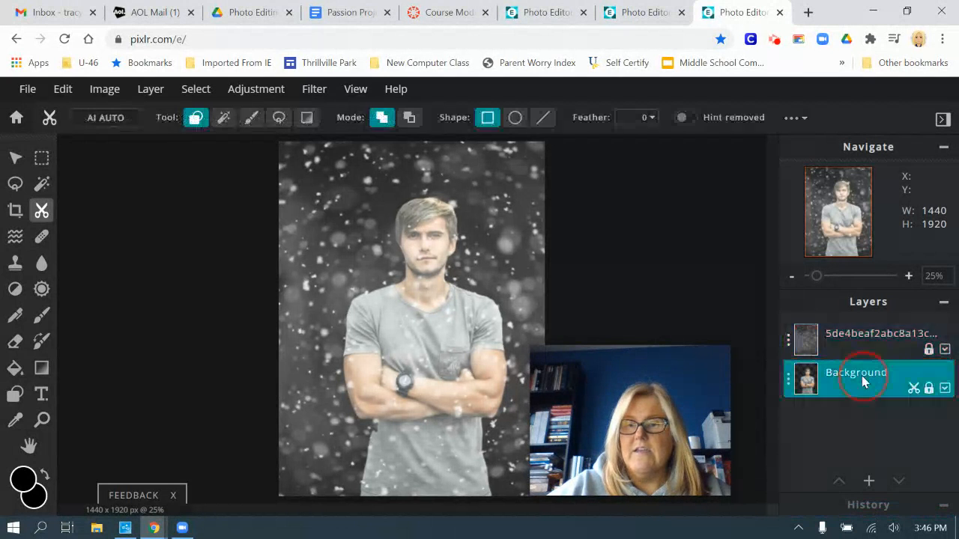
{"action": "left_click", "coordinate": [849, 339]}
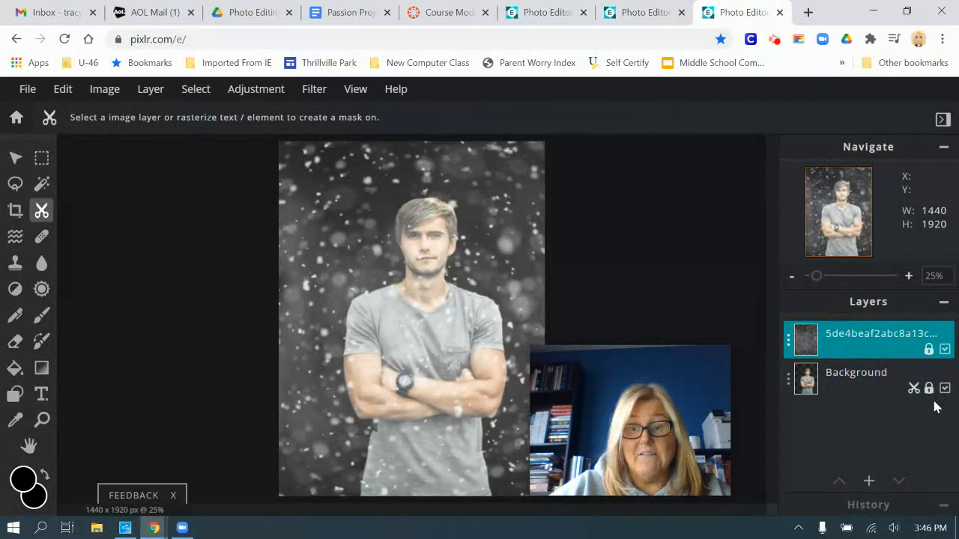
{"action": "left_click", "coordinate": [789, 340]}
{"action": "left_click_drag", "start_coordinate": [664, 374], "coordinate": [173, 222]}
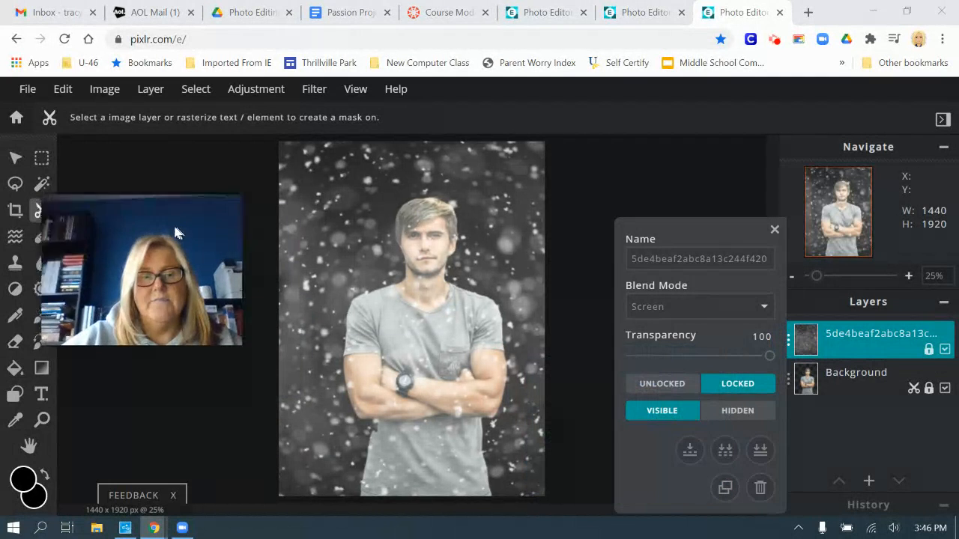
{"action": "left_click", "coordinate": [662, 384]}
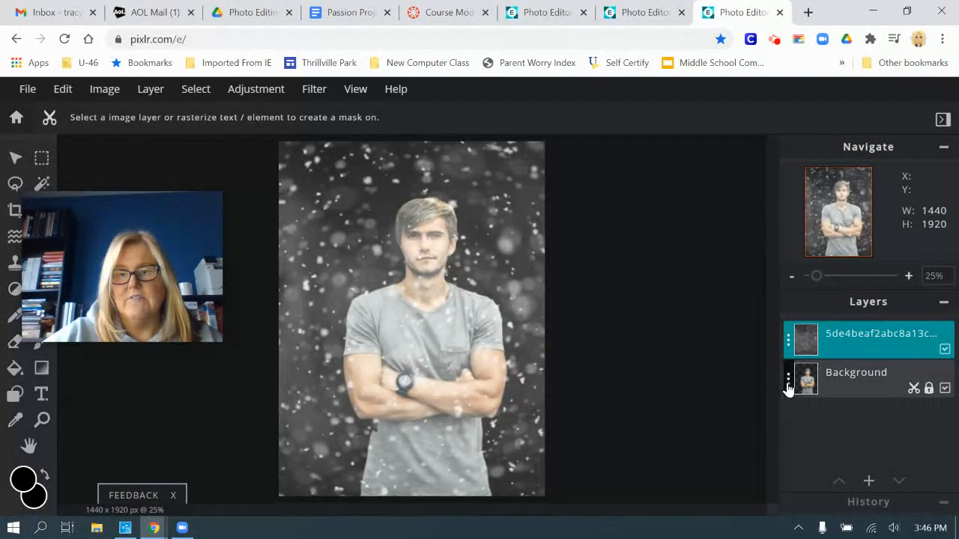
Unlock the Background layer containing the man and move it above the snow overlay layer
{"action": "left_click", "coordinate": [788, 380]}
{"action": "left_click", "coordinate": [661, 384]}
{"action": "left_click", "coordinate": [859, 370]}
{"action": "left_click_drag", "start_coordinate": [860, 370], "coordinate": [867, 334]}
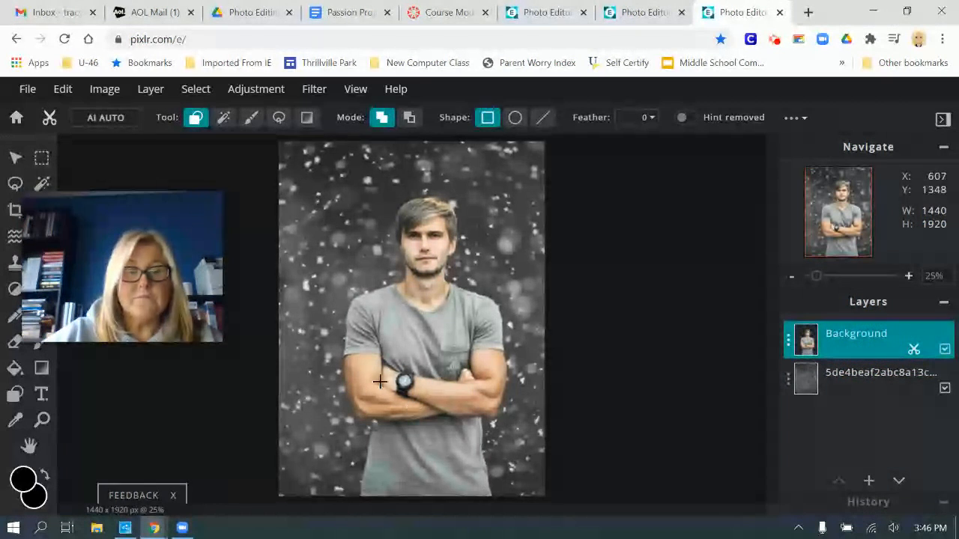
{"action": "mouse_move", "coordinate": [152, 251]}
{"action": "left_click_drag", "start_coordinate": [111, 237], "coordinate": [815, 353]}
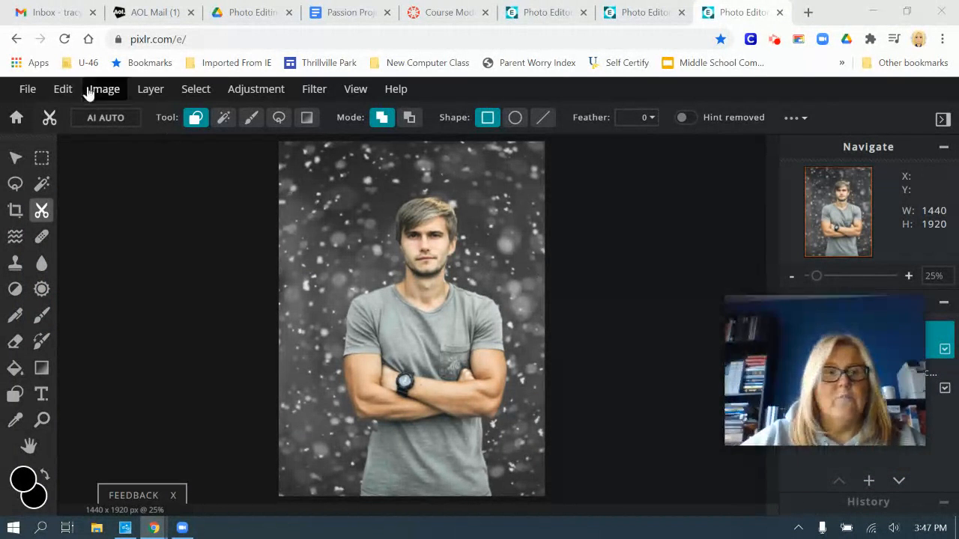
Browse the overlay elements to add and open the Swirls category
{"action": "left_click", "coordinate": [62, 89]}
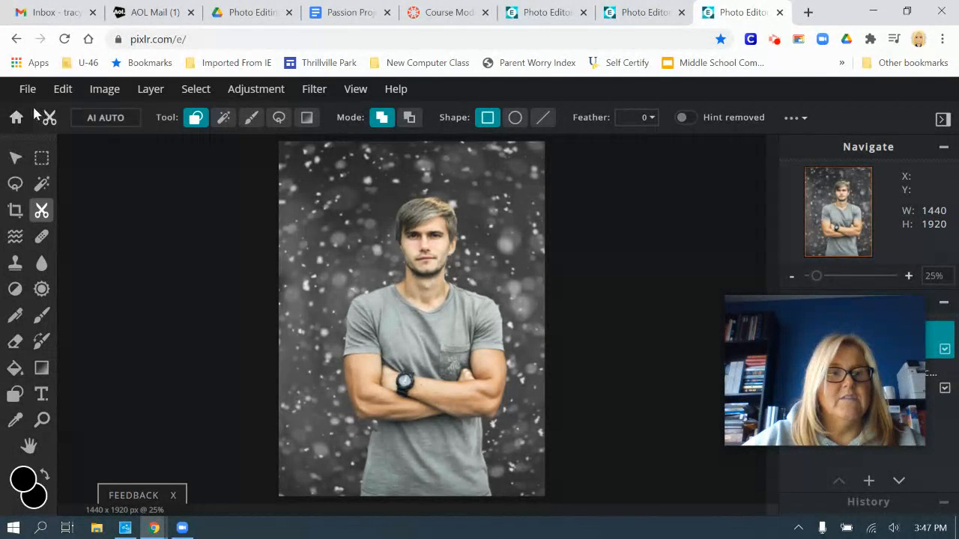
{"action": "left_click", "coordinate": [27, 89]}
{"action": "left_click", "coordinate": [46, 197]}
{"action": "left_click", "coordinate": [420, 188]}
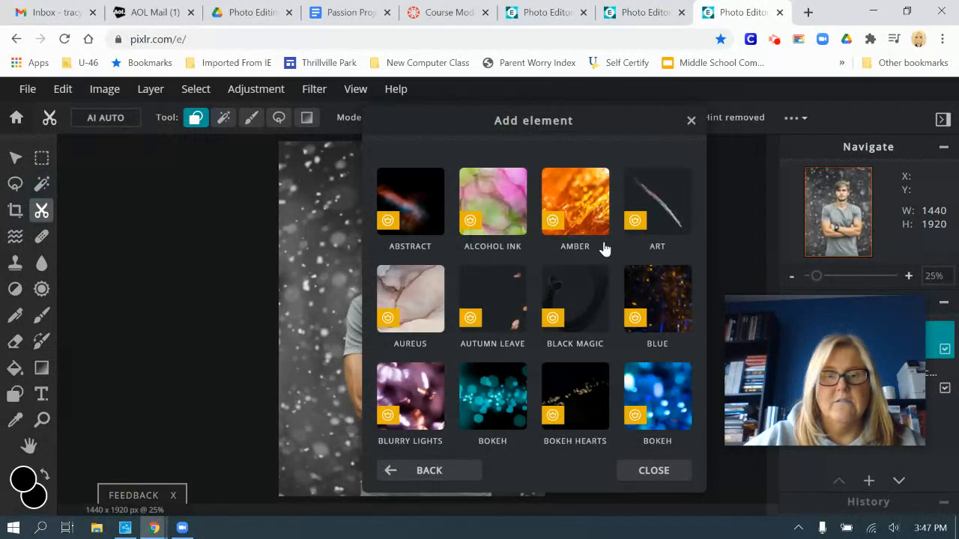
{"action": "scroll", "coordinate": [612, 247], "scroll_direction": "down", "scroll_amount": 2}
{"action": "scroll", "coordinate": [604, 248], "scroll_direction": "down", "scroll_amount": 9}
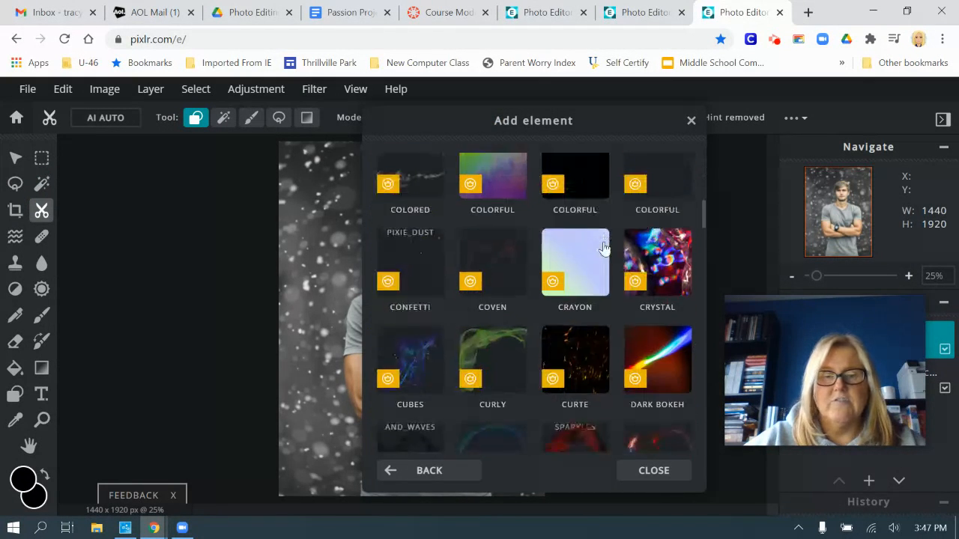
{"action": "scroll", "coordinate": [604, 248], "scroll_direction": "down", "scroll_amount": 10}
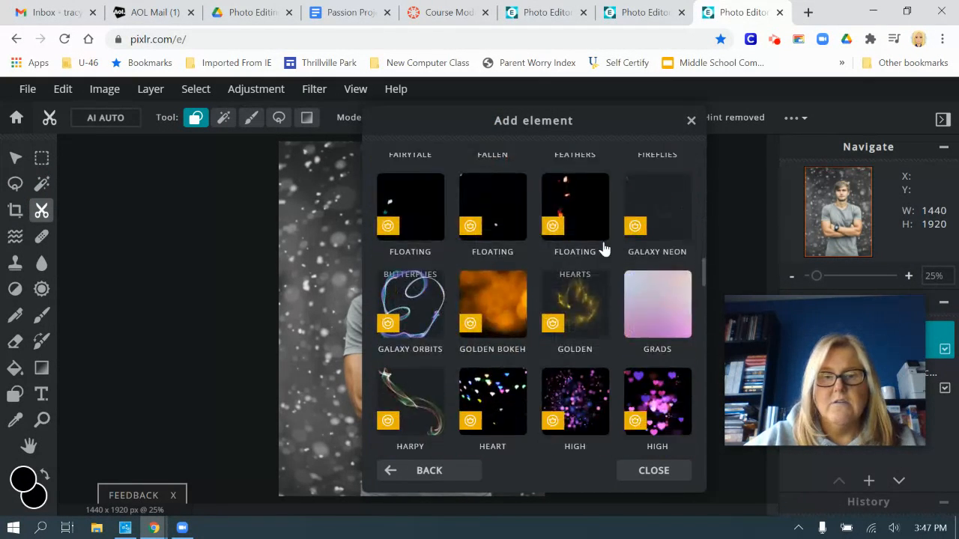
{"action": "scroll", "coordinate": [604, 248], "scroll_direction": "down", "scroll_amount": 10}
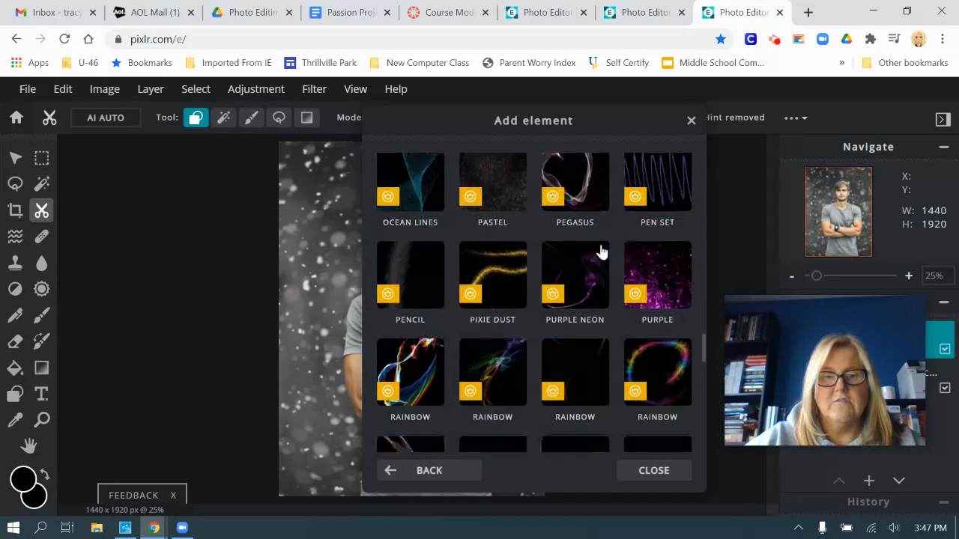
{"action": "scroll", "coordinate": [604, 252], "scroll_direction": "down", "scroll_amount": 5}
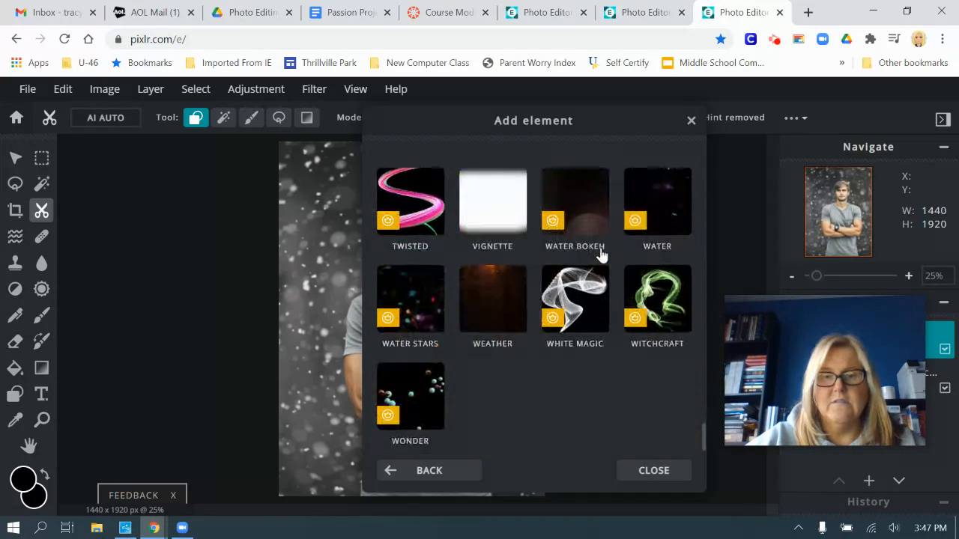
{"action": "scroll", "coordinate": [608, 259], "scroll_direction": "up", "scroll_amount": 1}
{"action": "scroll", "coordinate": [608, 259], "scroll_direction": "up", "scroll_amount": 2}
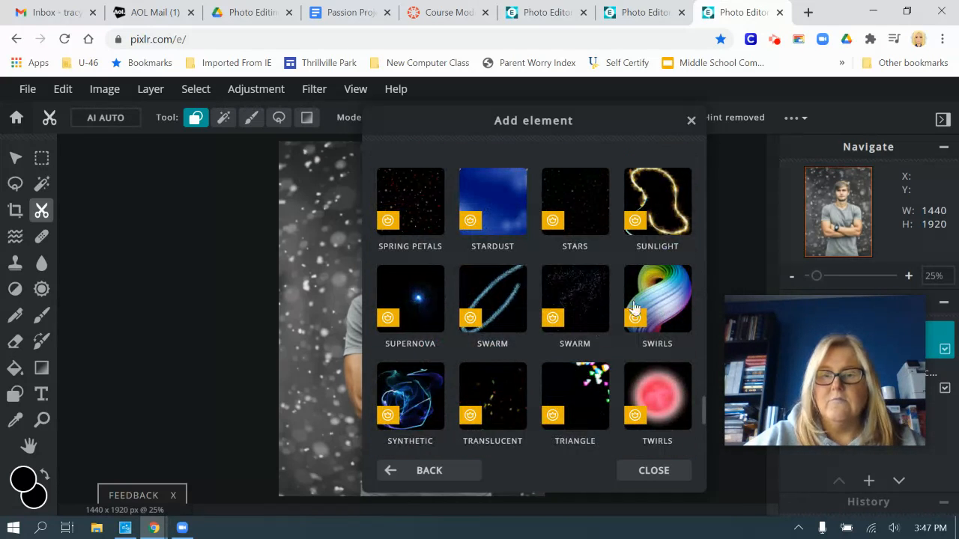
{"action": "left_click", "coordinate": [634, 307]}
Unlock the premium red-orange swirl element by watching the ad, add it to the image, and close the element browser
{"action": "scroll", "coordinate": [621, 299], "scroll_direction": "down", "scroll_amount": 1}
{"action": "scroll", "coordinate": [621, 300], "scroll_direction": "down", "scroll_amount": 3}
{"action": "scroll", "coordinate": [671, 367], "scroll_direction": "up", "scroll_amount": 5}
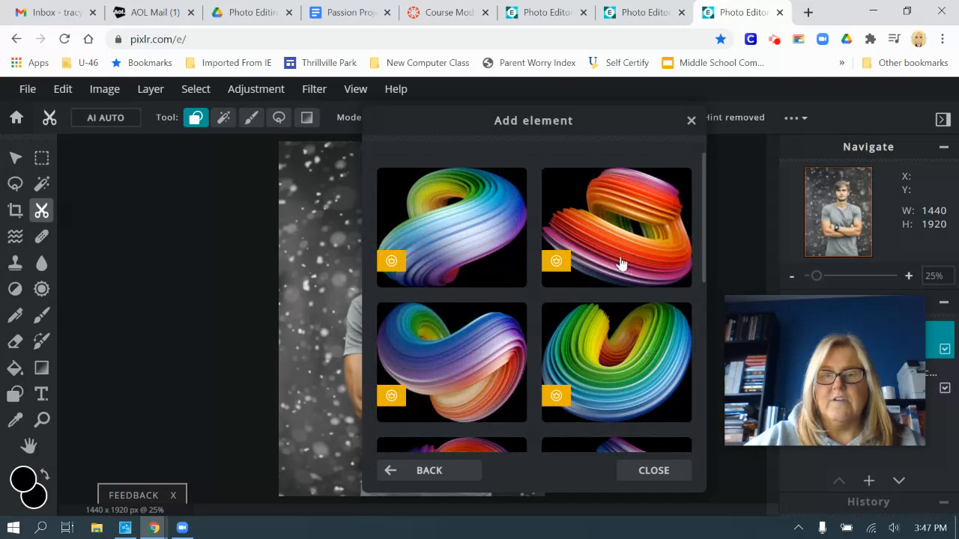
{"action": "left_click", "coordinate": [621, 263]}
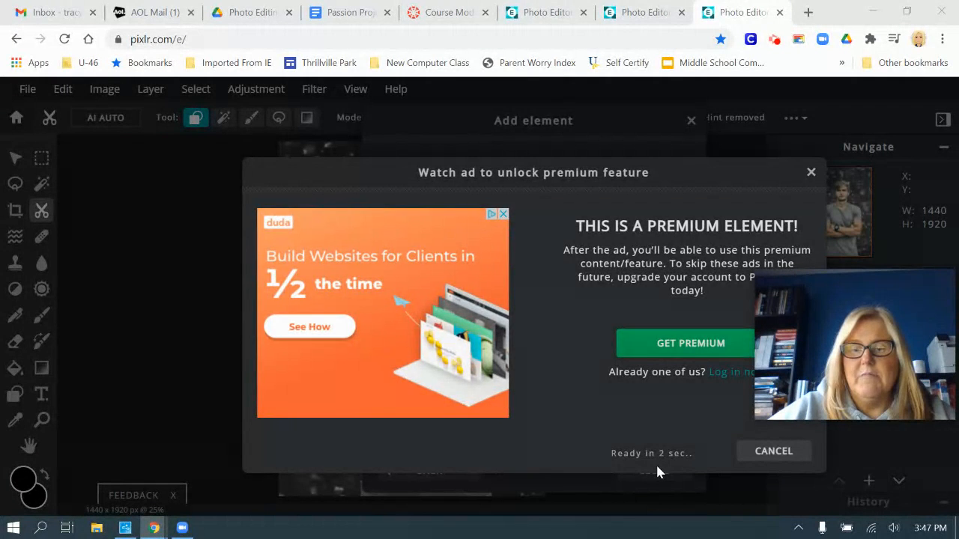
{"action": "left_click", "coordinate": [758, 451]}
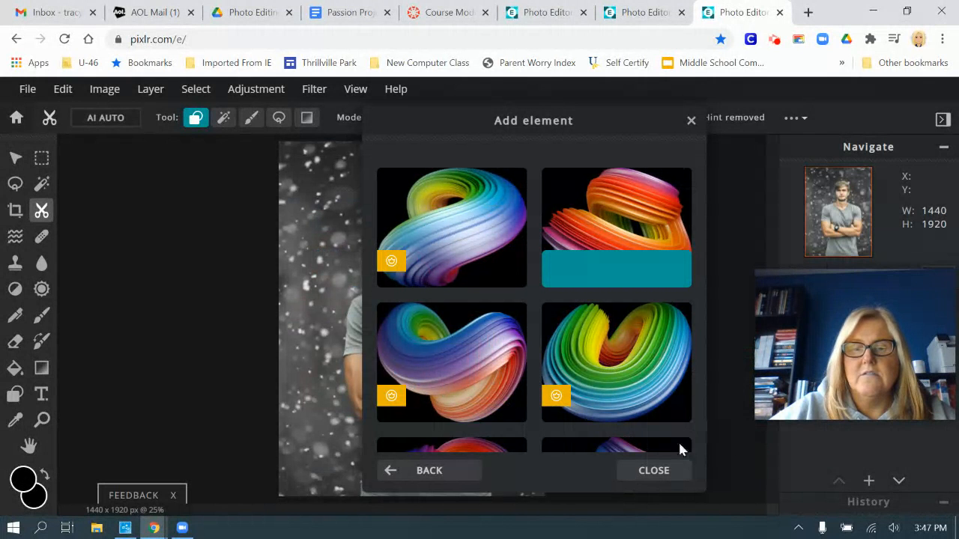
{"action": "left_click", "coordinate": [645, 472]}
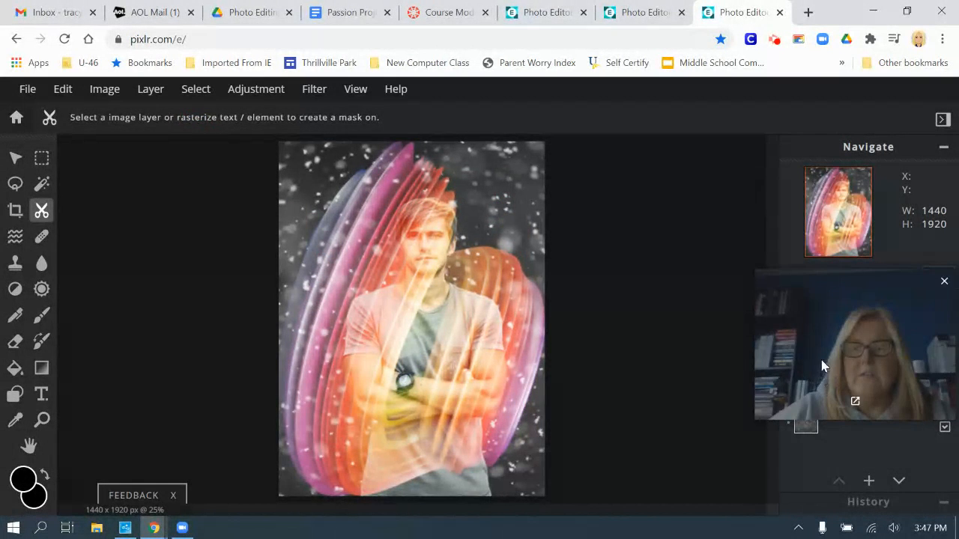
Move the Background layer containing the man above the swirl layer
{"action": "left_click_drag", "start_coordinate": [840, 378], "coordinate": [845, 341]}
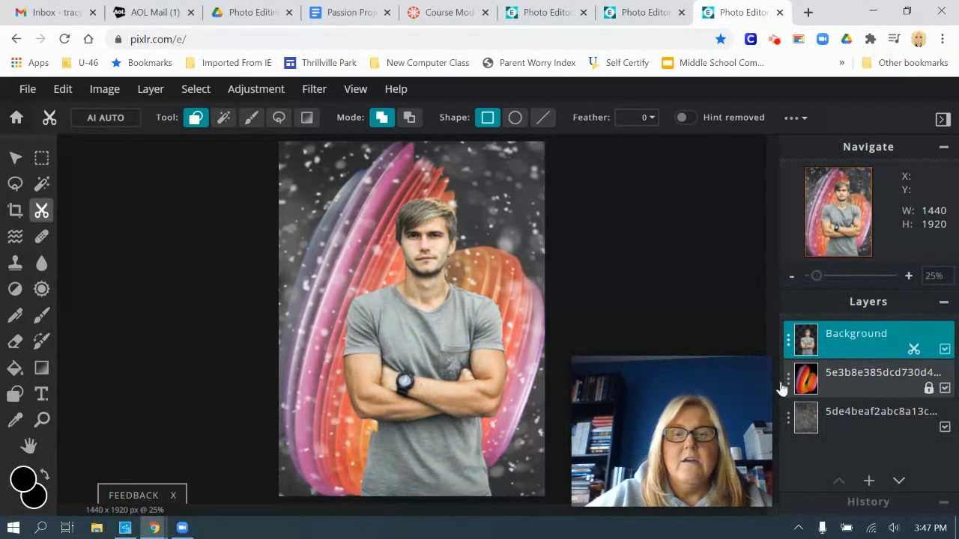
{"action": "mouse_move", "coordinate": [681, 414]}
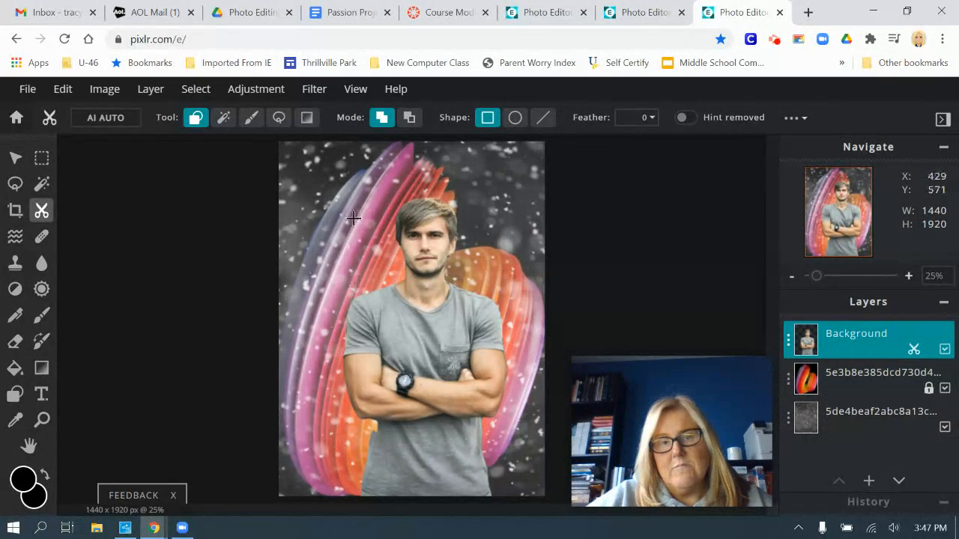
{"action": "left_click_drag", "start_coordinate": [758, 383], "coordinate": [162, 338]}
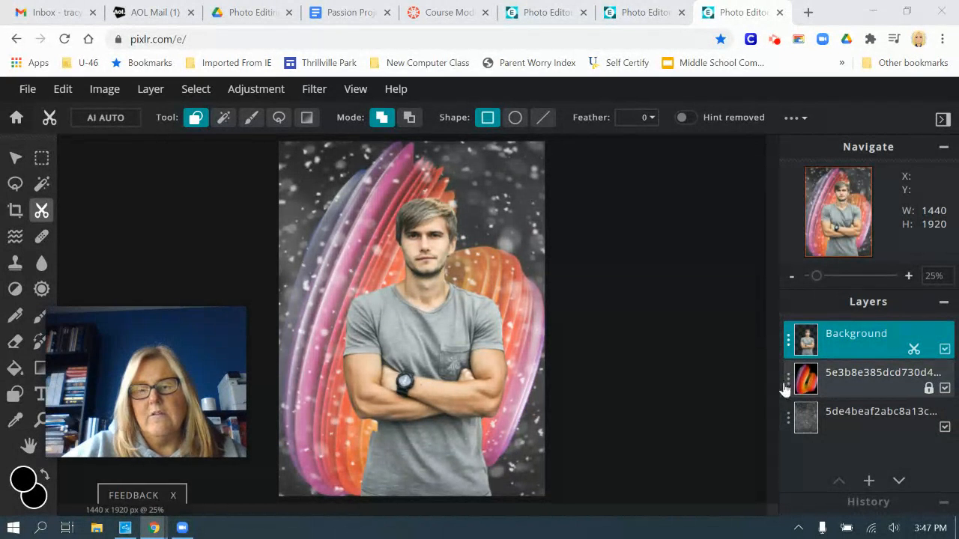
Try the None and Overlay blend modes on the swirl layer
{"action": "left_click", "coordinate": [788, 381]}
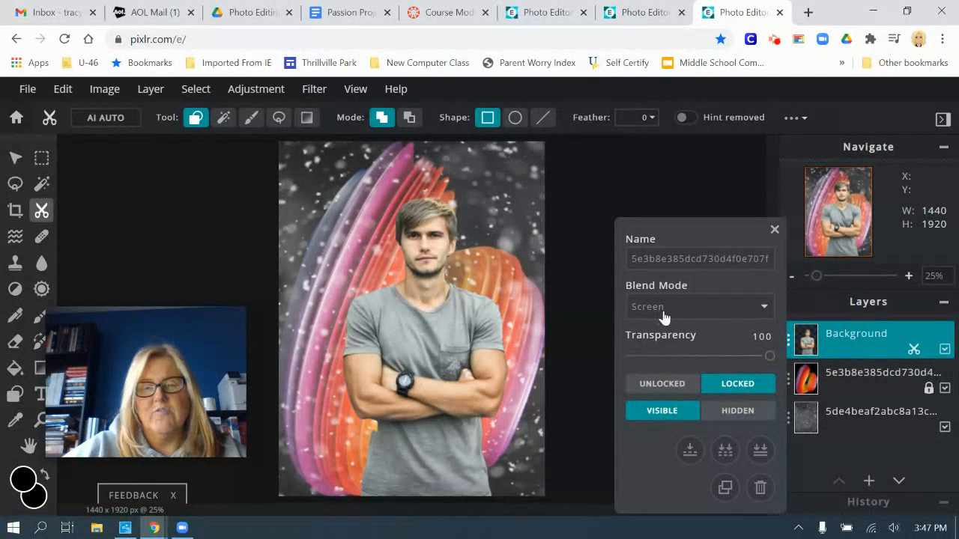
{"action": "left_click", "coordinate": [690, 313]}
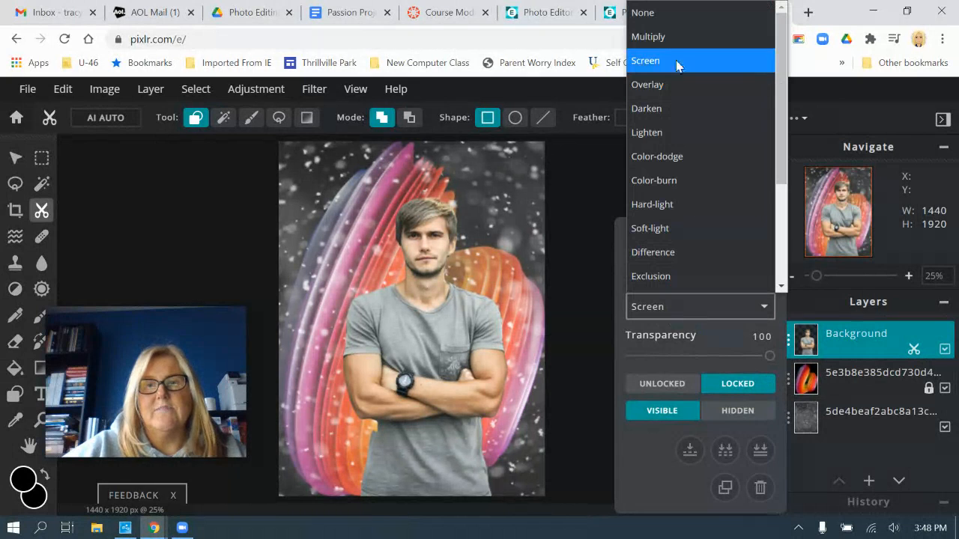
{"action": "left_click", "coordinate": [679, 12]}
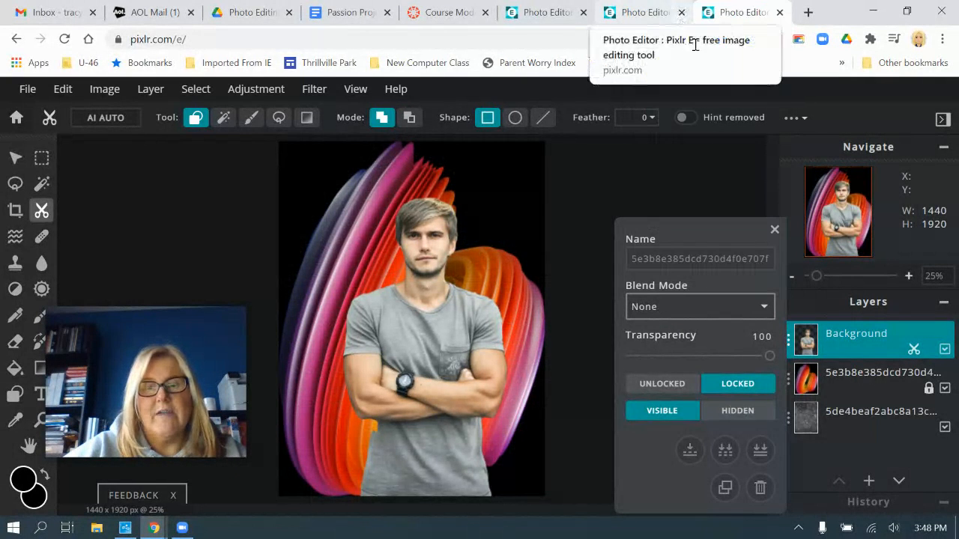
{"action": "left_click", "coordinate": [682, 308]}
{"action": "scroll", "coordinate": [649, 55], "scroll_direction": "down", "scroll_amount": 2}
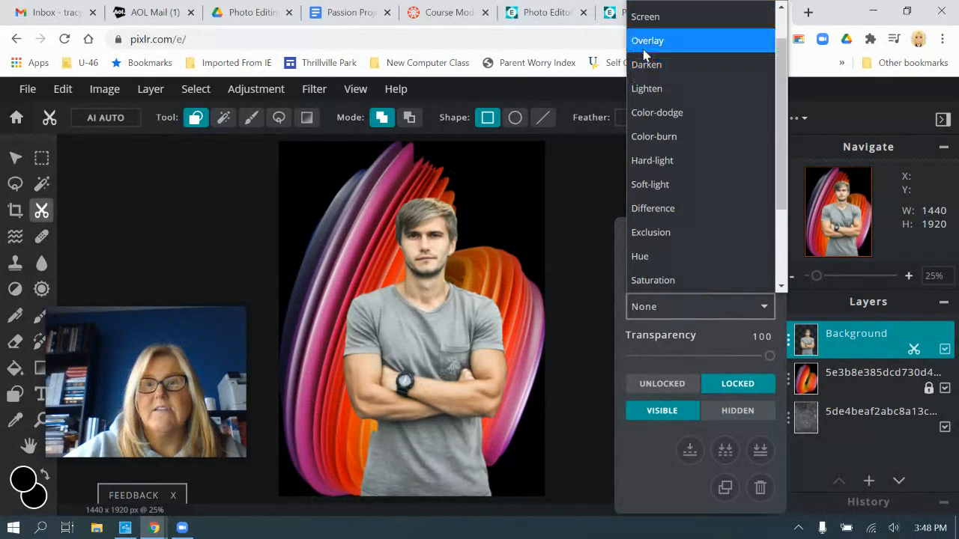
{"action": "left_click", "coordinate": [648, 46]}
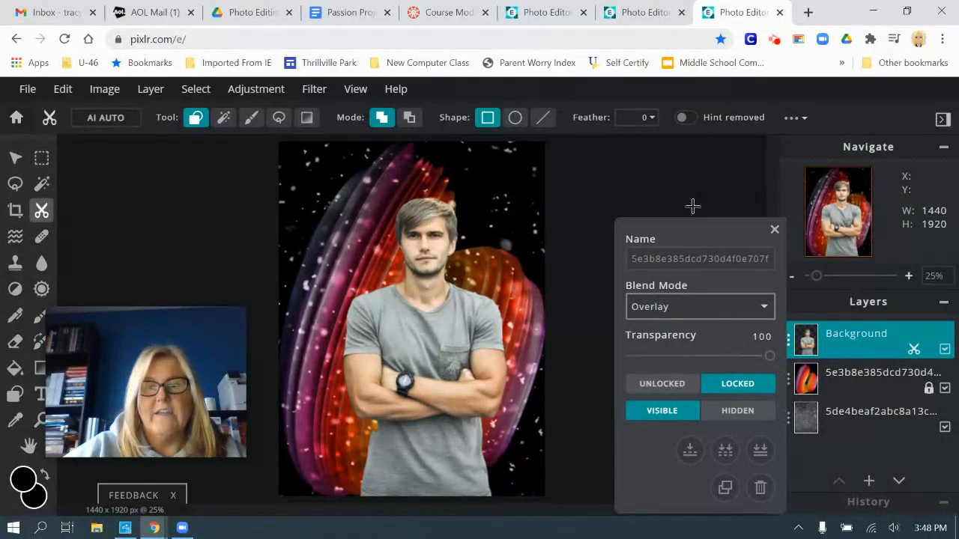
Try the Lighten, Color-burn and Difference blend modes on the swirl layer
{"action": "left_click", "coordinate": [677, 307]}
{"action": "scroll", "coordinate": [660, 112], "scroll_direction": "down", "scroll_amount": 2}
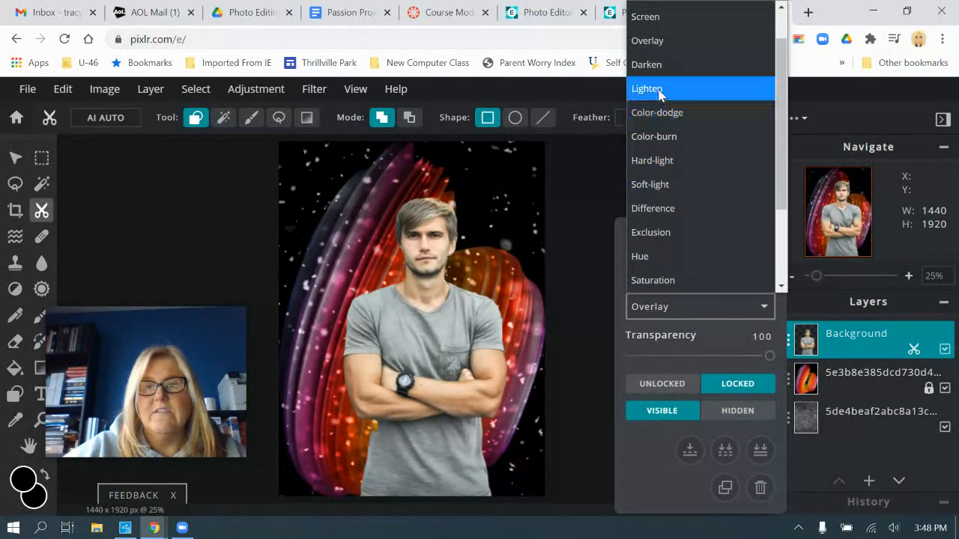
{"action": "left_click", "coordinate": [657, 87]}
{"action": "left_click", "coordinate": [685, 313]}
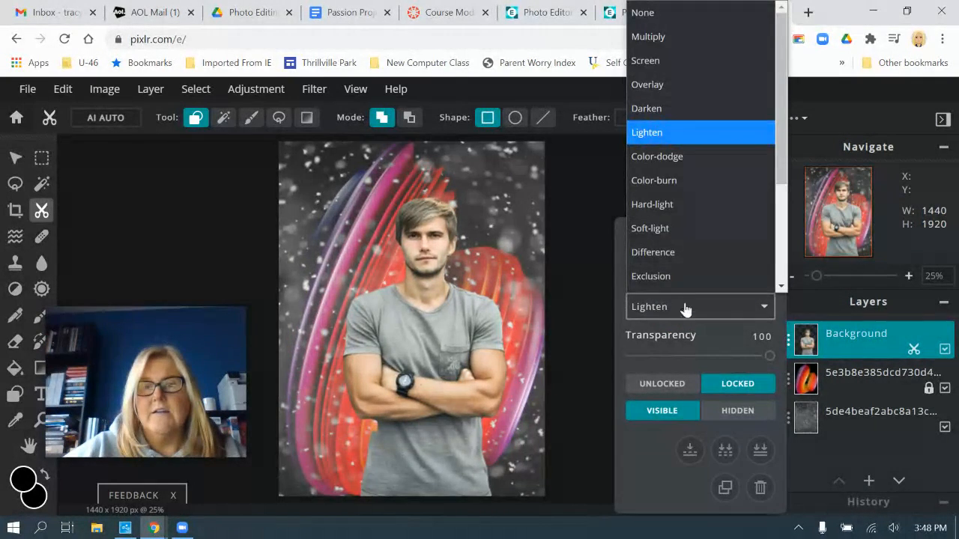
{"action": "left_click", "coordinate": [686, 159]}
{"action": "left_click", "coordinate": [712, 307]}
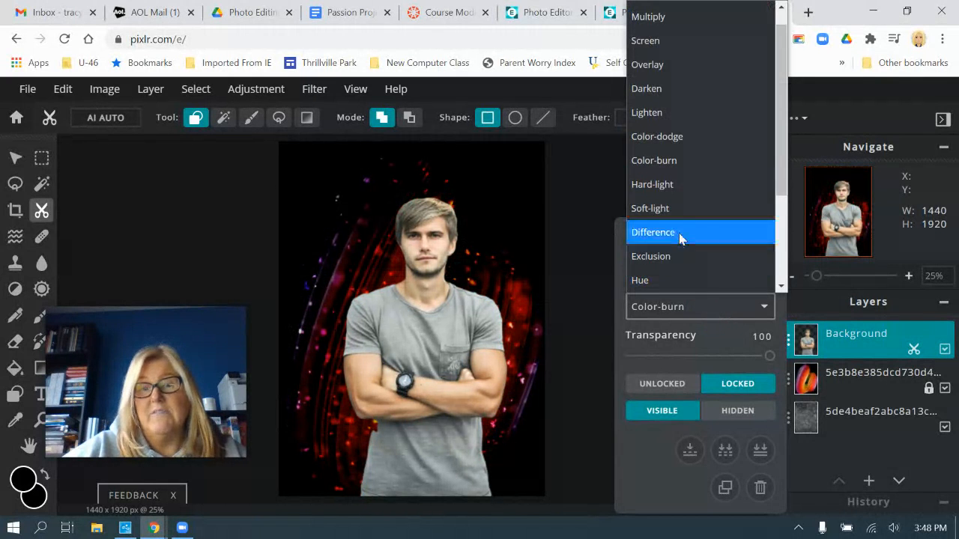
{"action": "left_click", "coordinate": [680, 233]}
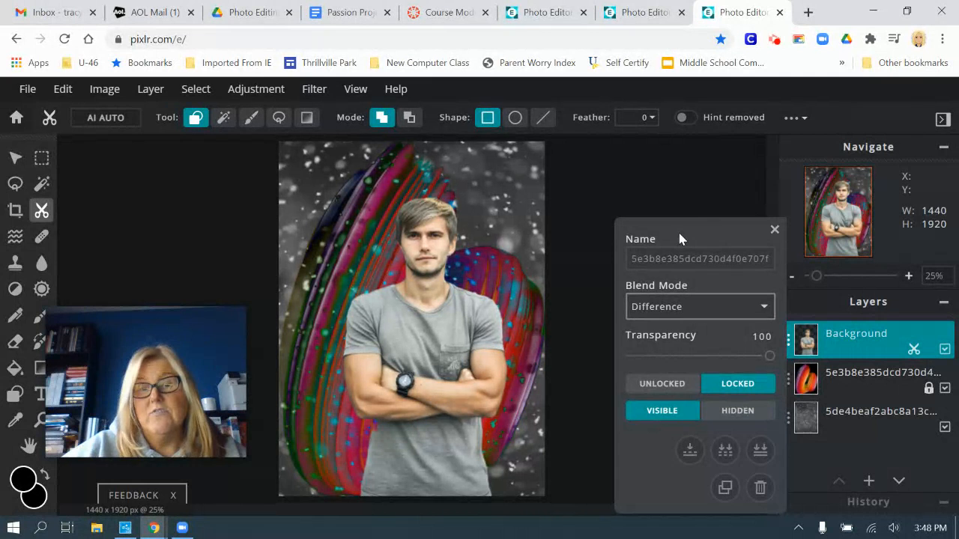
Set the swirl layer's blend mode back to Screen and close its layer settings
{"action": "left_click", "coordinate": [697, 305]}
{"action": "left_click", "coordinate": [666, 66]}
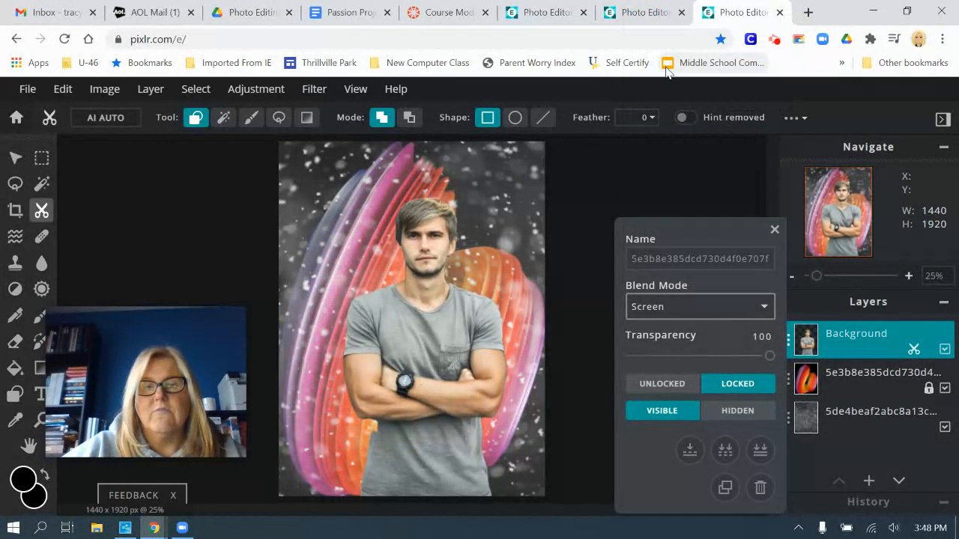
{"action": "left_click", "coordinate": [774, 230]}
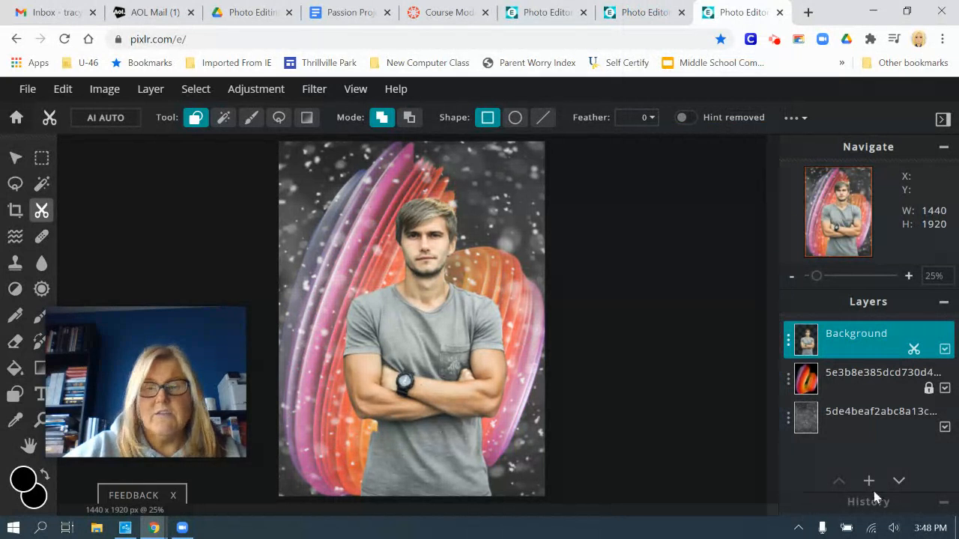
Add a new empty layer above the Background layer
{"action": "left_click", "coordinate": [871, 483]}
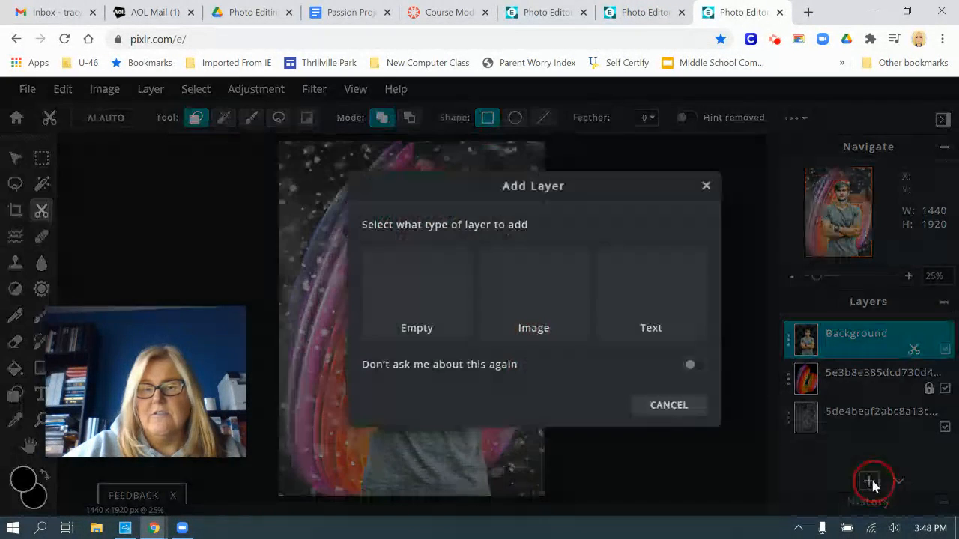
{"action": "left_click", "coordinate": [417, 288]}
{"action": "left_click_drag", "start_coordinate": [178, 347], "coordinate": [807, 372]}
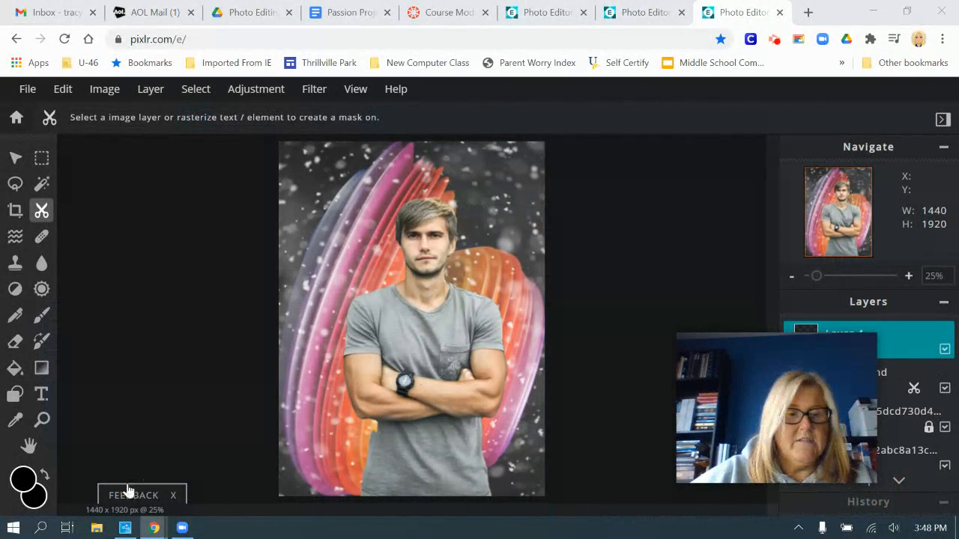
Set the foreground color to the dark navy blue swatch
{"action": "left_click", "coordinate": [24, 479]}
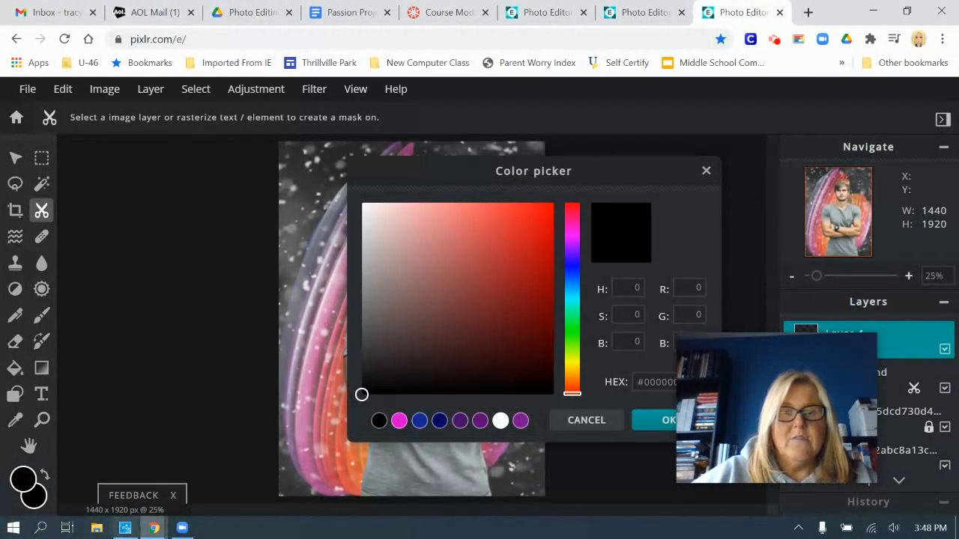
{"action": "left_click", "coordinate": [439, 422]}
{"action": "left_click", "coordinate": [656, 424]}
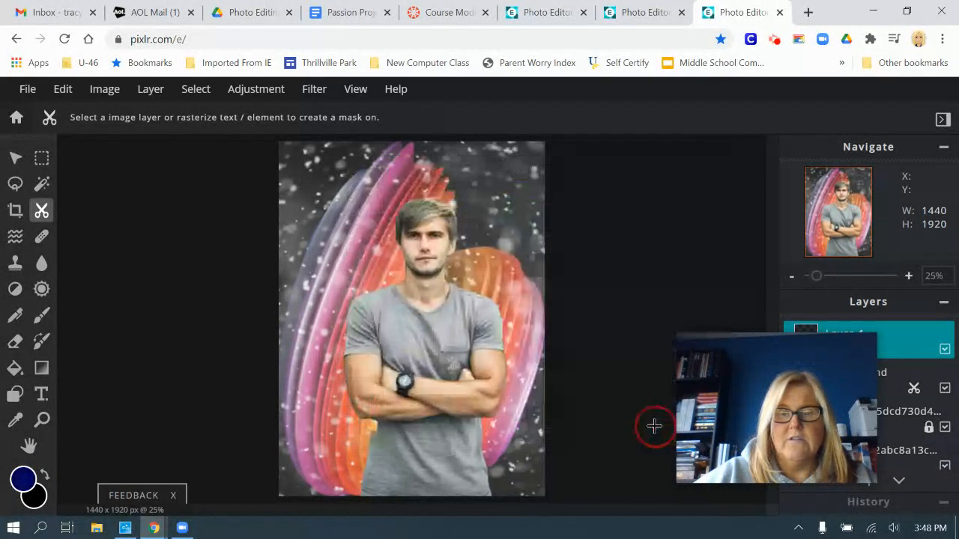
Activate the Brush tool and set its opacity to 48%
{"action": "left_click", "coordinate": [43, 341]}
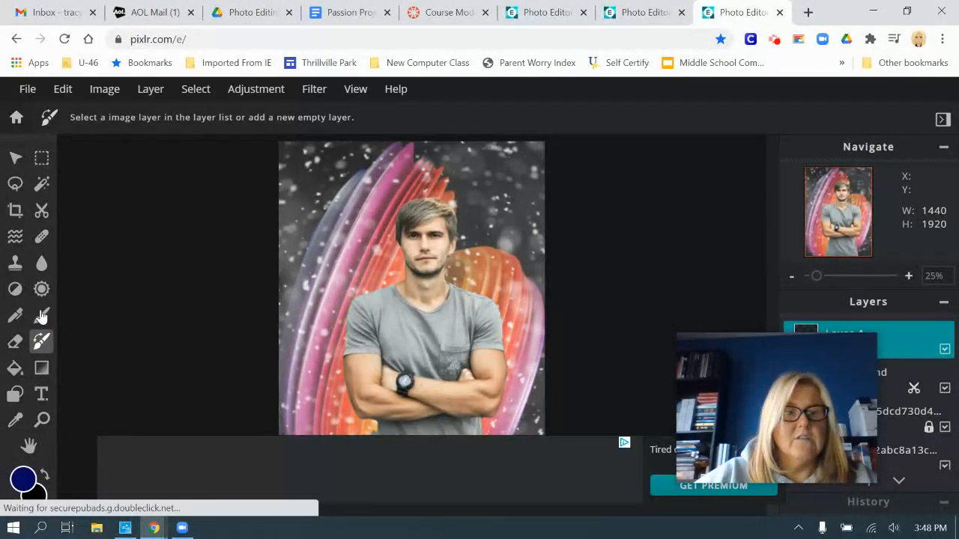
{"action": "left_click", "coordinate": [41, 315]}
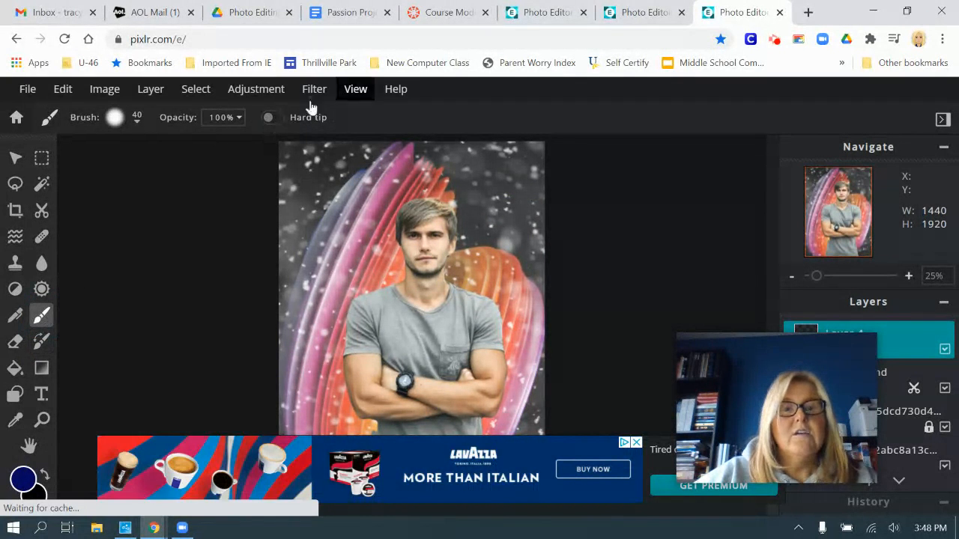
{"action": "left_click", "coordinate": [237, 117]}
{"action": "left_click_drag", "start_coordinate": [227, 150], "coordinate": [187, 152]}
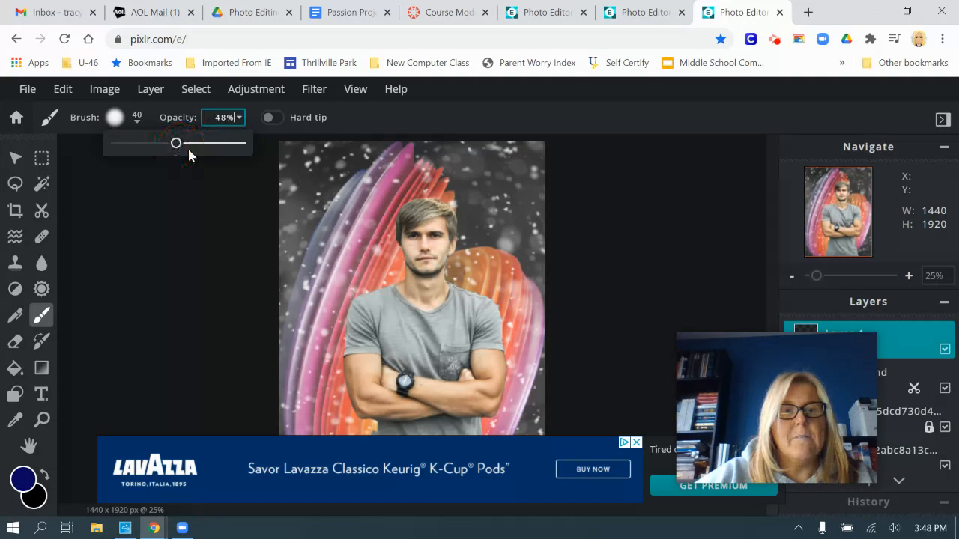
Set the brush size to 822 px
{"action": "left_click", "coordinate": [130, 127]}
{"action": "left_click", "coordinate": [137, 124]}
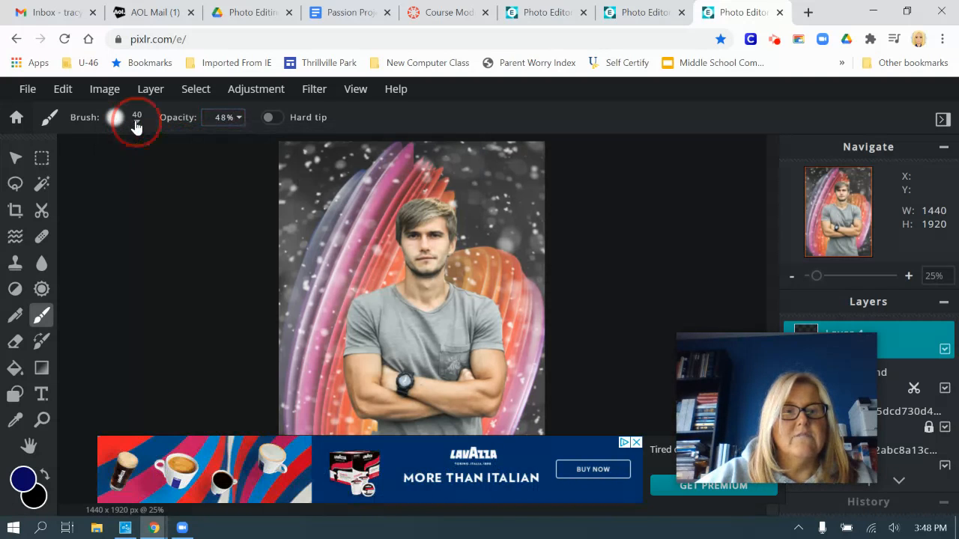
{"action": "left_click", "coordinate": [140, 120]}
{"action": "left_click_drag", "start_coordinate": [127, 174], "coordinate": [208, 176]}
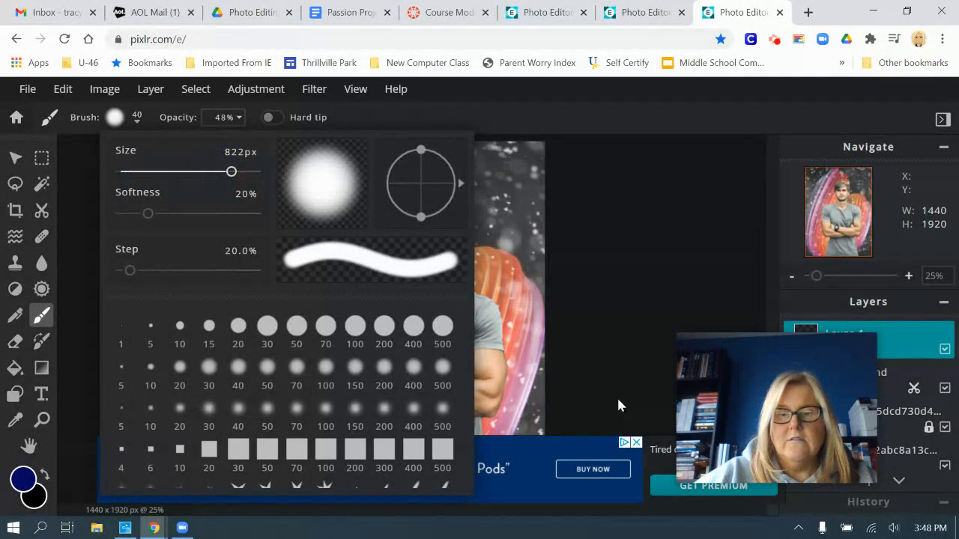
Paint the whole canvas with the semi-transparent navy brush on Layer 4 and move the Background layer above it
{"action": "left_click", "coordinate": [629, 266]}
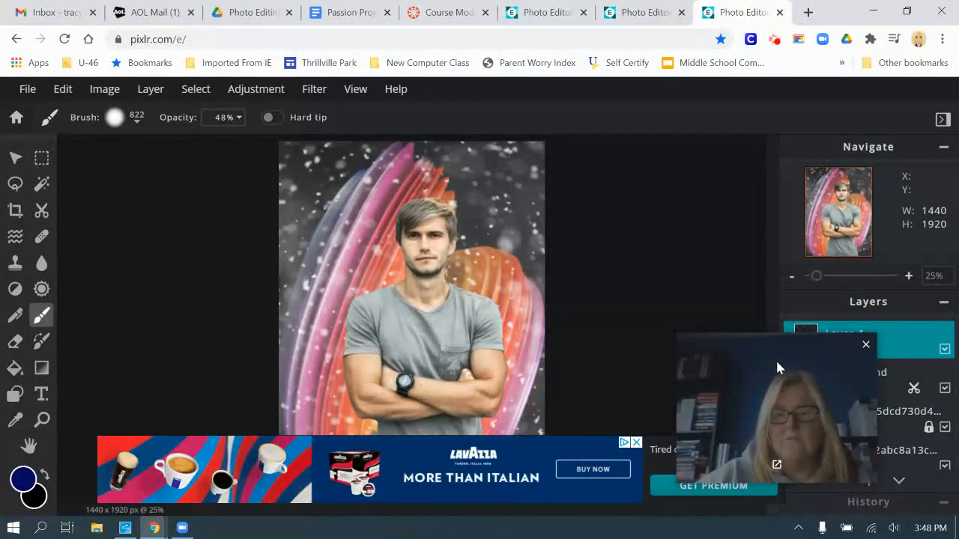
{"action": "left_click", "coordinate": [776, 433]}
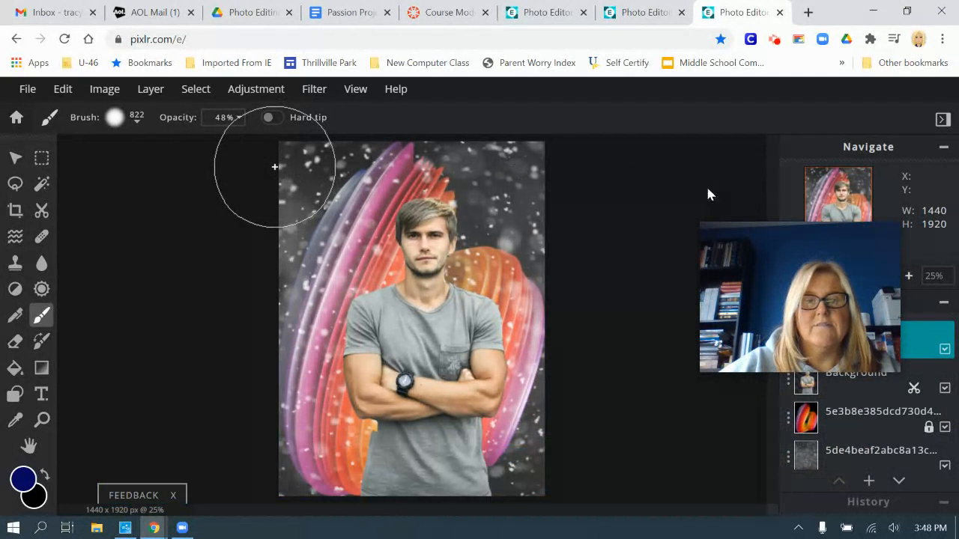
{"action": "mouse_move", "coordinate": [275, 168]}
{"action": "left_mouse_down"}
{"action": "mouse_move", "coordinate": [640, 233]}
{"action": "mouse_move", "coordinate": [525, 164]}
{"action": "mouse_move", "coordinate": [539, 157]}
{"action": "mouse_move", "coordinate": [310, 253]}
{"action": "mouse_move", "coordinate": [367, 315]}
{"action": "mouse_move", "coordinate": [553, 385]}
{"action": "mouse_move", "coordinate": [308, 408]}
{"action": "mouse_move", "coordinate": [514, 454]}
{"action": "mouse_move", "coordinate": [278, 460]}
{"action": "mouse_move", "coordinate": [531, 505]}
{"action": "mouse_move", "coordinate": [267, 487]}
{"action": "left_mouse_up"}
{"action": "mouse_move", "coordinate": [810, 259]}
{"action": "left_mouse_down"}
{"action": "mouse_move", "coordinate": [613, 401]}
{"action": "mouse_move", "coordinate": [622, 384]}
{"action": "left_mouse_up"}
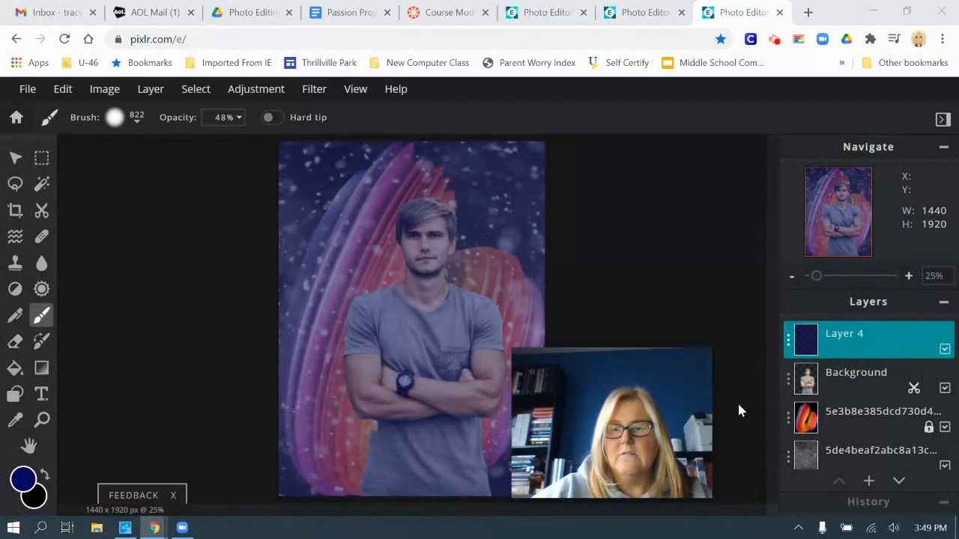
{"action": "left_click_drag", "start_coordinate": [867, 386], "coordinate": [855, 336]}
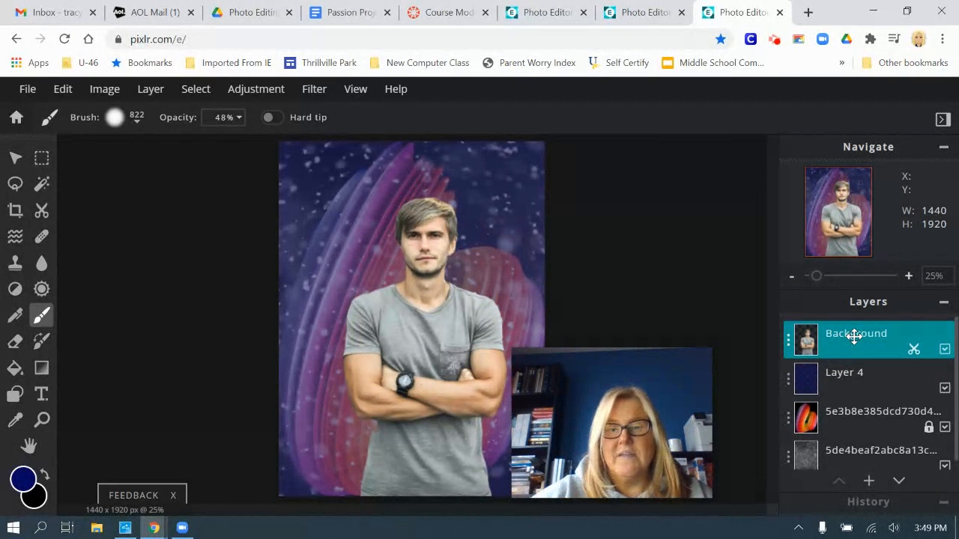
Unlock the colorful swirl layer and move it above Layer 4, directly below the Background layer
{"action": "left_click", "coordinate": [859, 417]}
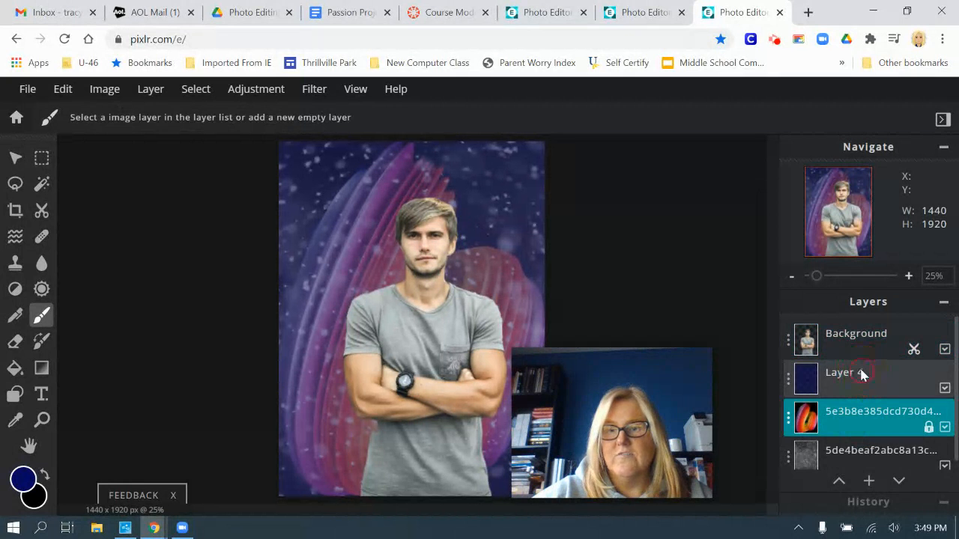
{"action": "left_click", "coordinate": [789, 421]}
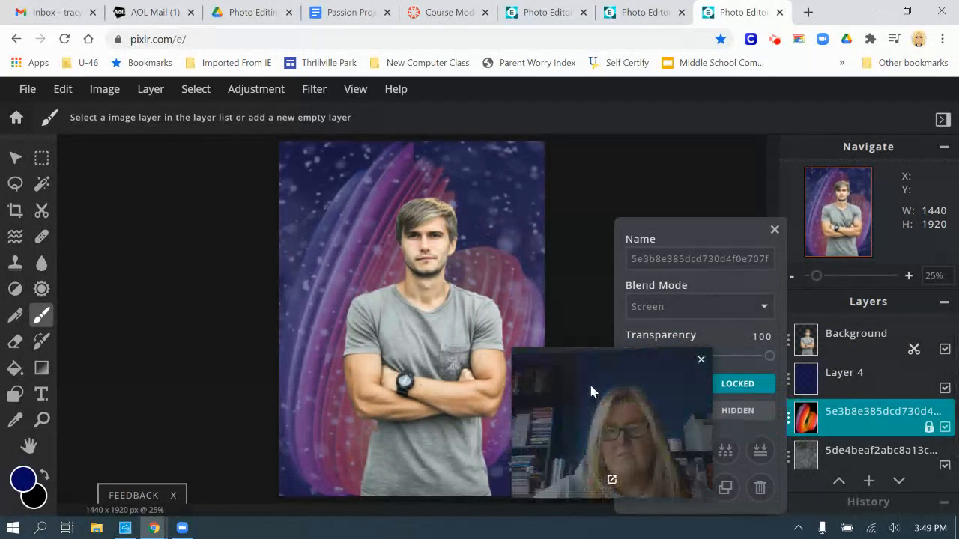
{"action": "left_click_drag", "start_coordinate": [589, 383], "coordinate": [184, 380]}
{"action": "left_click", "coordinate": [652, 384]}
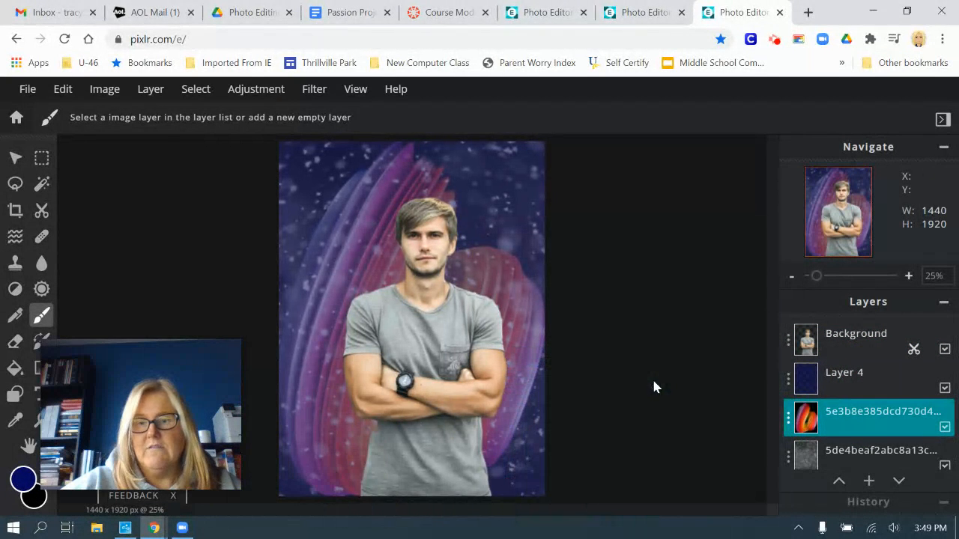
{"action": "left_click_drag", "start_coordinate": [864, 417], "coordinate": [852, 368]}
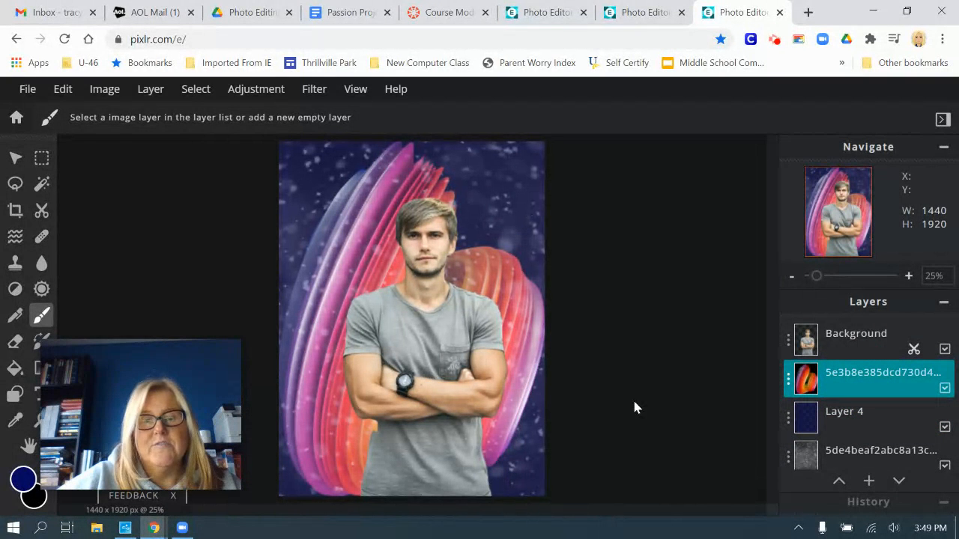
Apply a vignette with an amount of 52 to the Background layer, comparing it with the original
{"action": "left_click", "coordinate": [869, 343]}
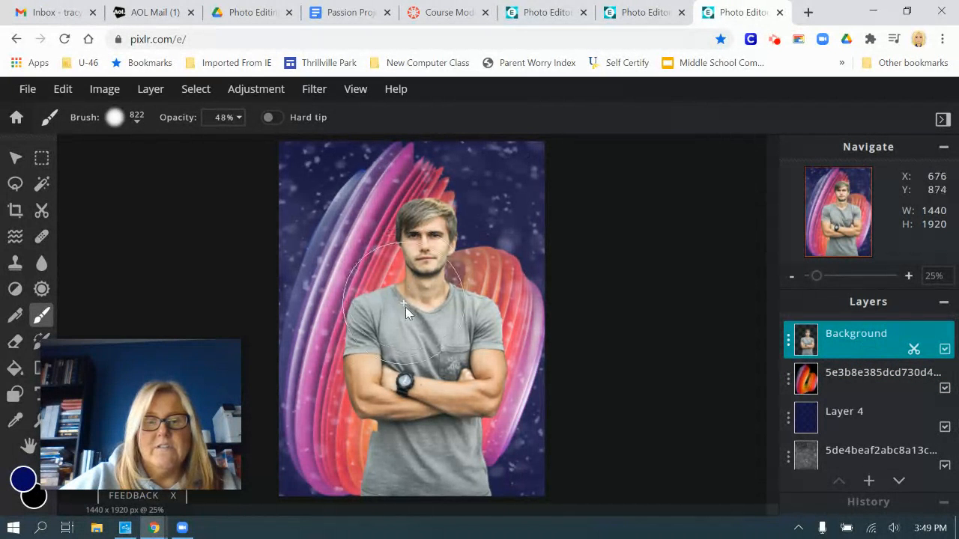
{"action": "left_click", "coordinate": [315, 90]}
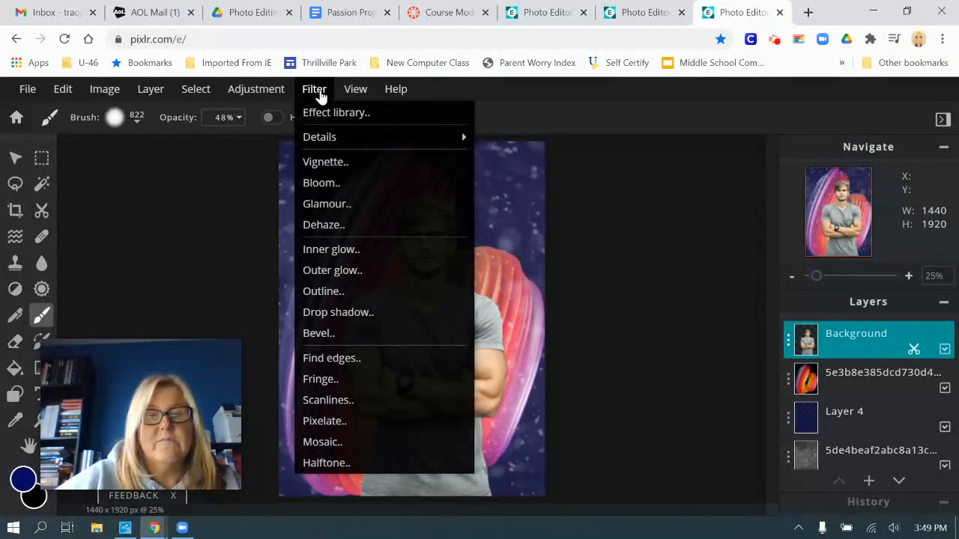
{"action": "left_click", "coordinate": [323, 163]}
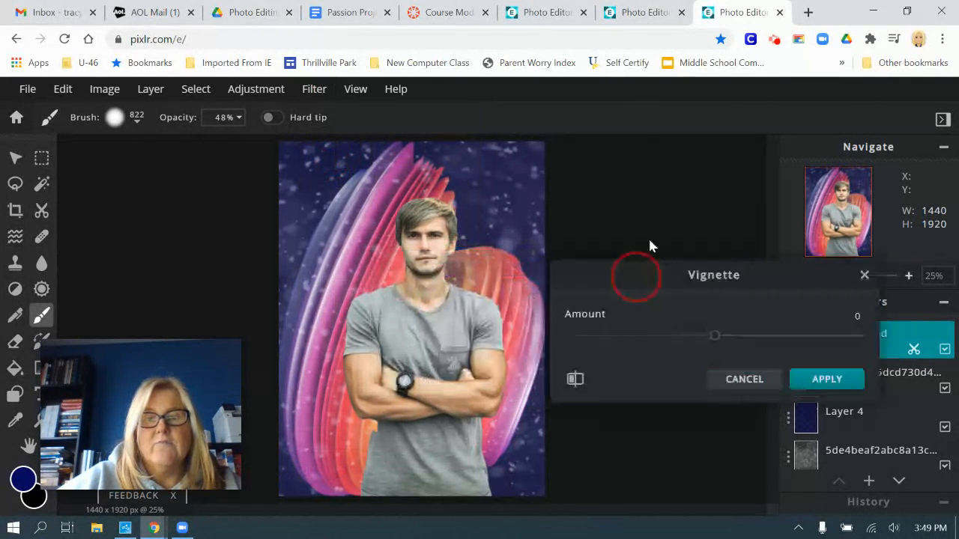
{"action": "left_click_drag", "start_coordinate": [714, 238], "coordinate": [783, 233]}
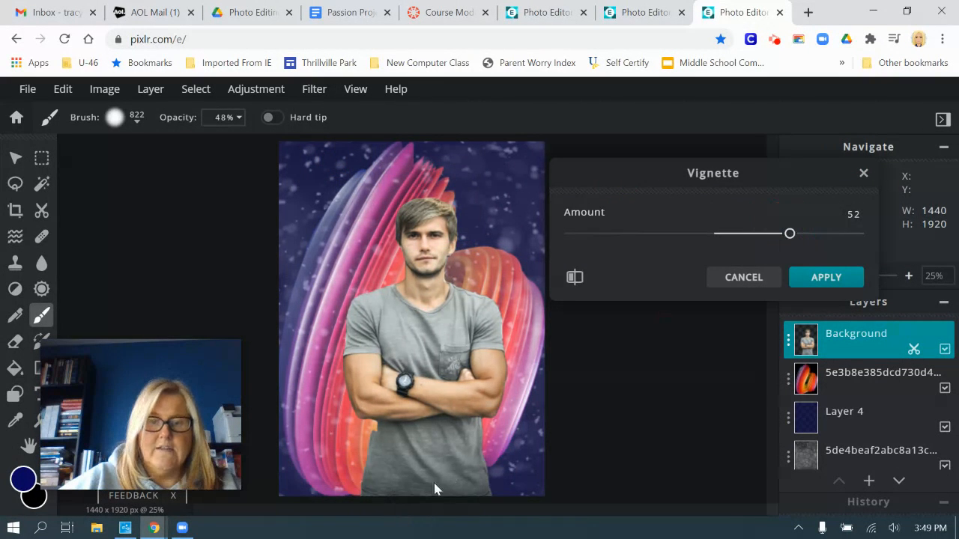
{"action": "left_click", "coordinate": [575, 279]}
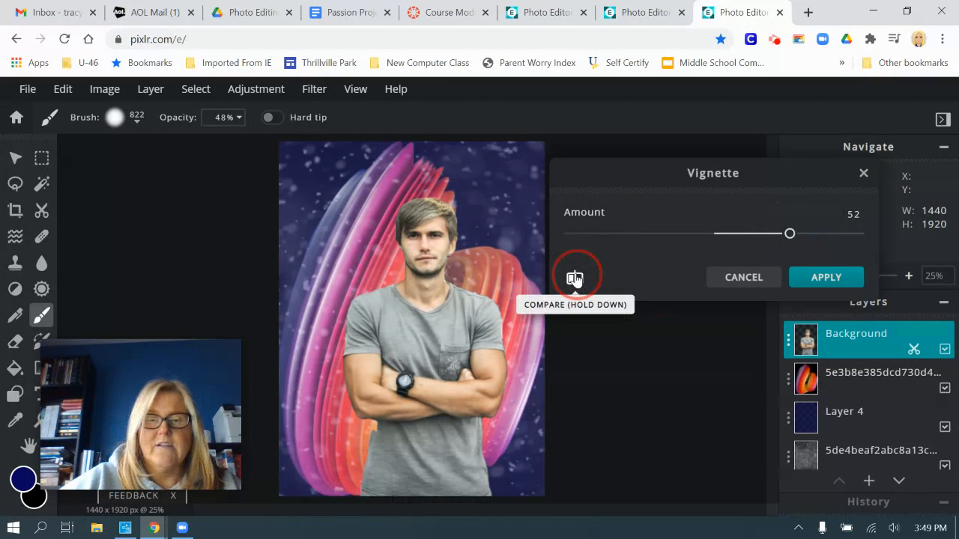
{"action": "left_click", "coordinate": [575, 278]}
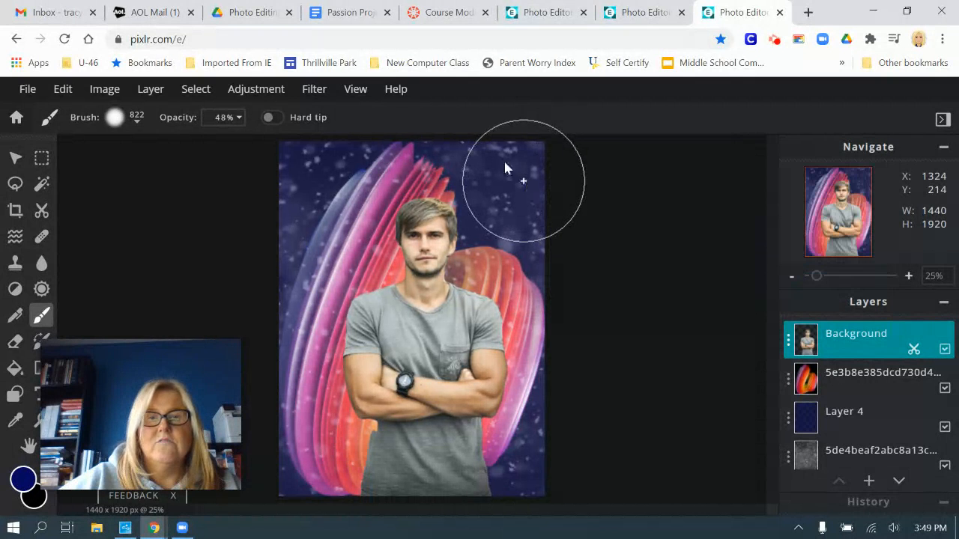
{"action": "left_click", "coordinate": [311, 88]}
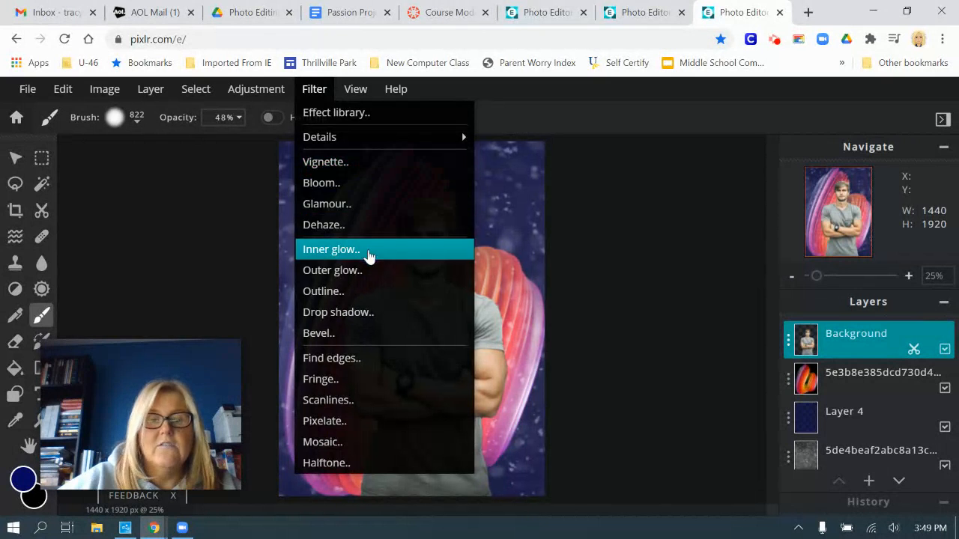
{"action": "mouse_move", "coordinate": [394, 141]}
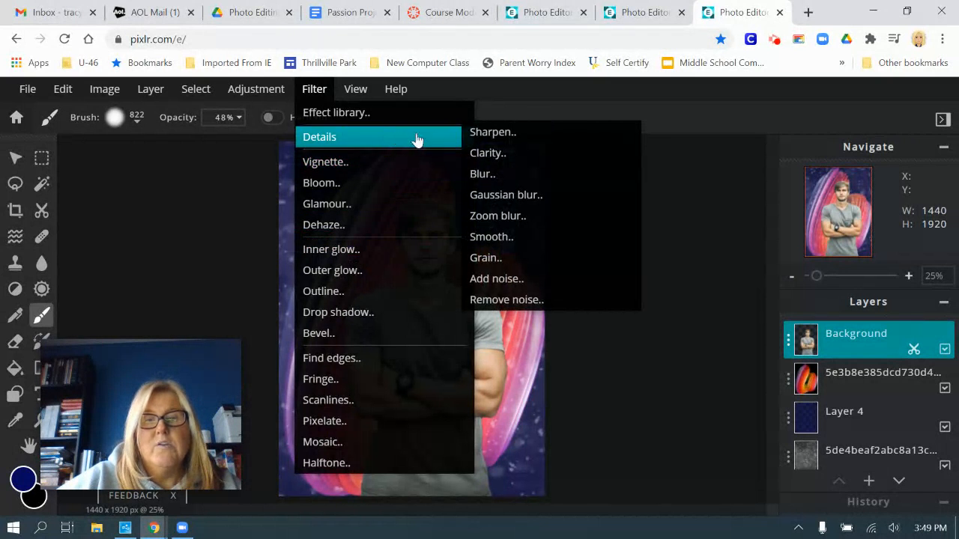
{"action": "left_click", "coordinate": [505, 176]}
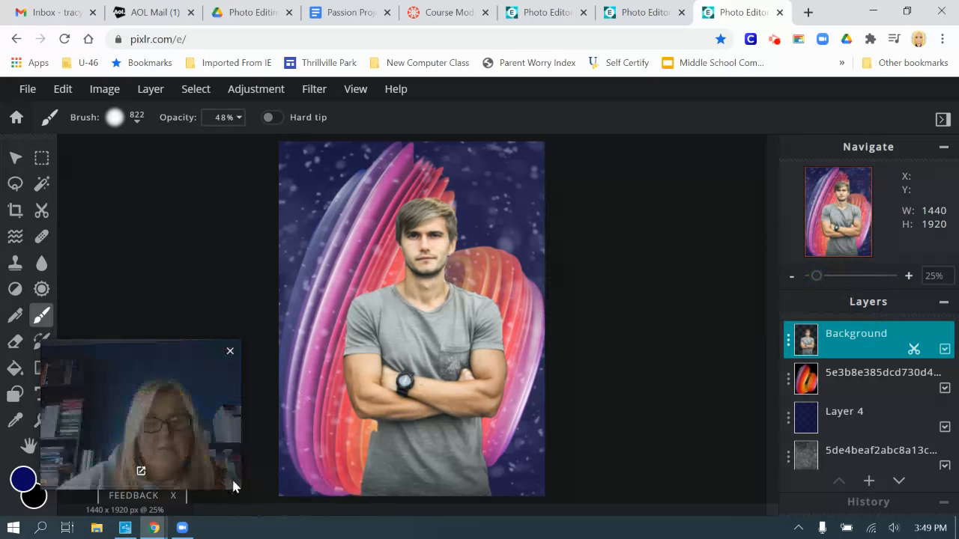
{"action": "left_click", "coordinate": [182, 527]}
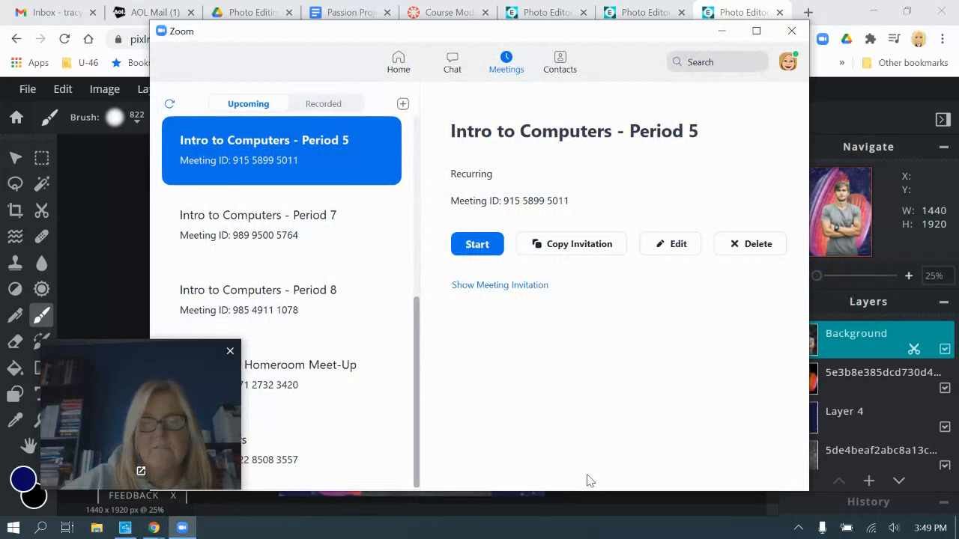
{"action": "mouse_move", "coordinate": [153, 528]}
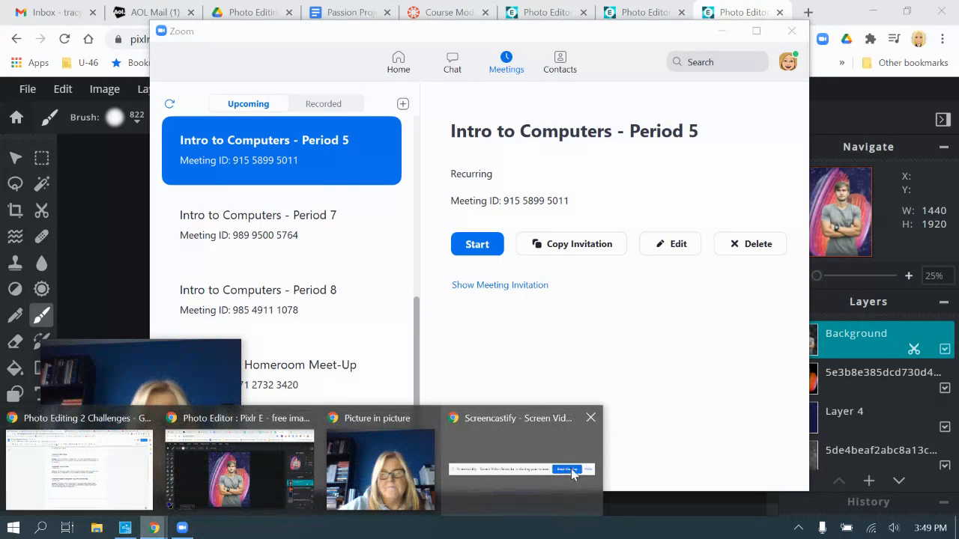